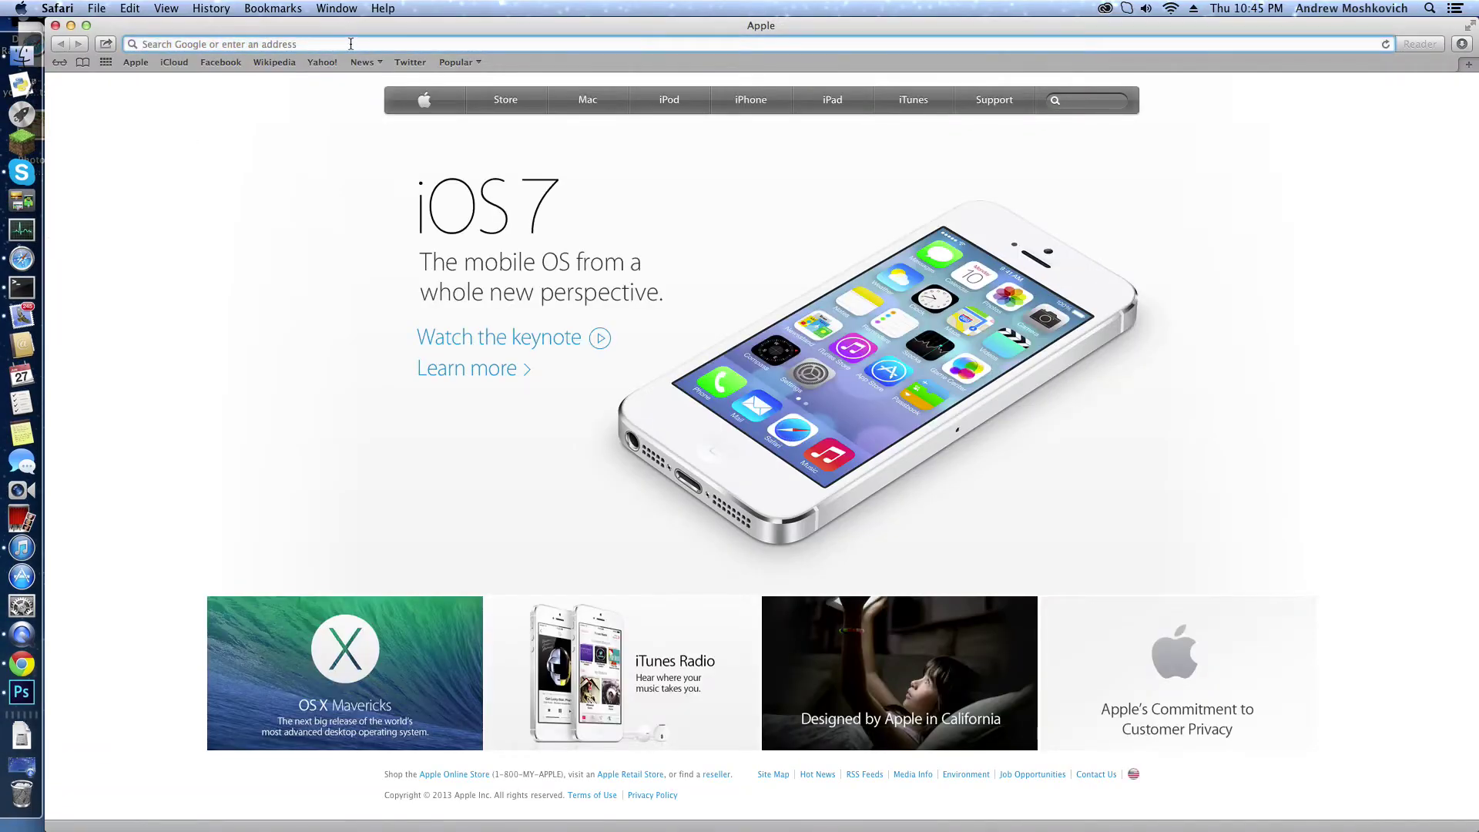
Step: Load google.com in Safari and search for 'creative cloud'
text(google.com)
key(Return)
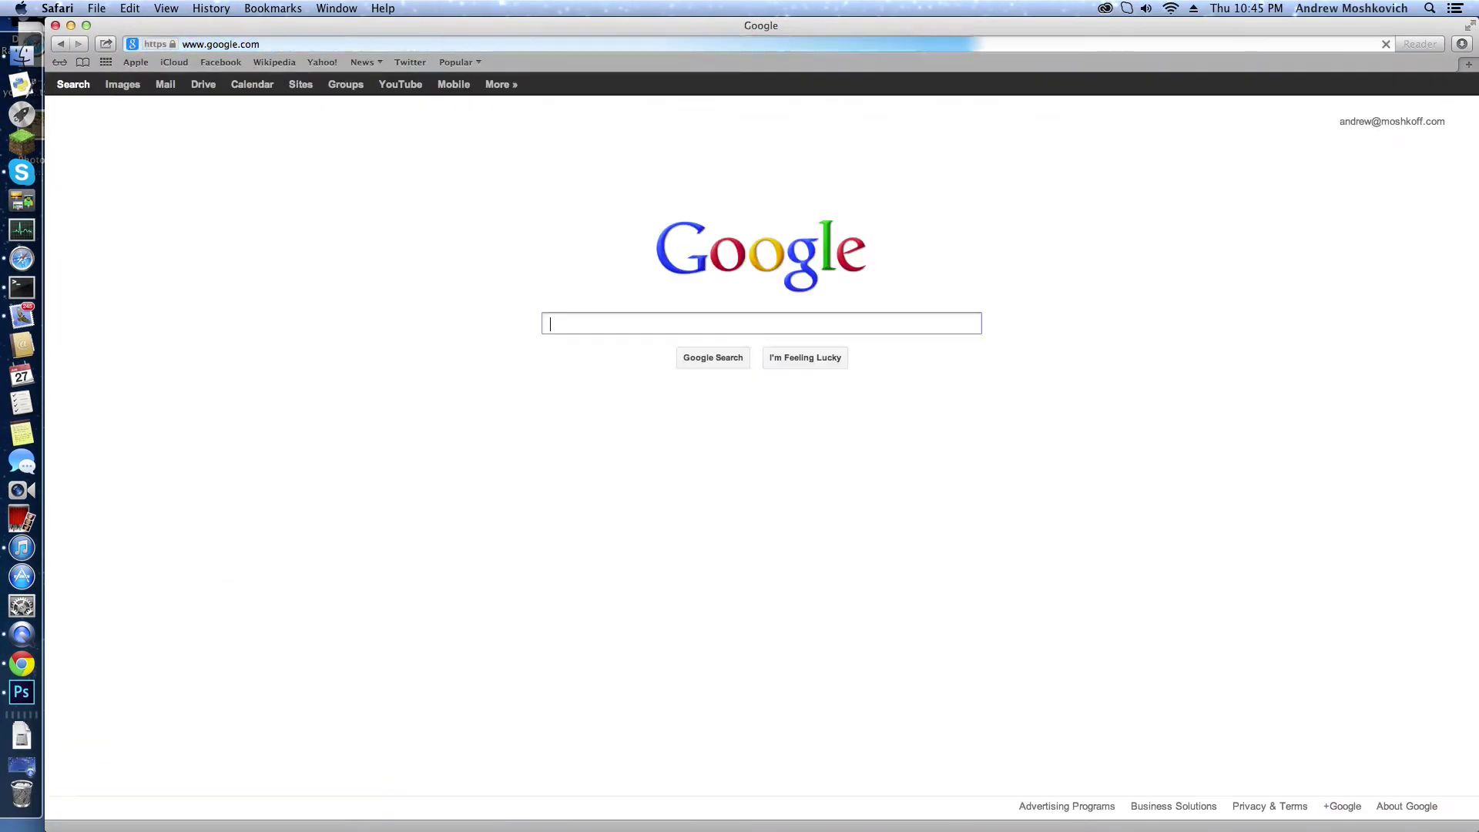
text(cre)
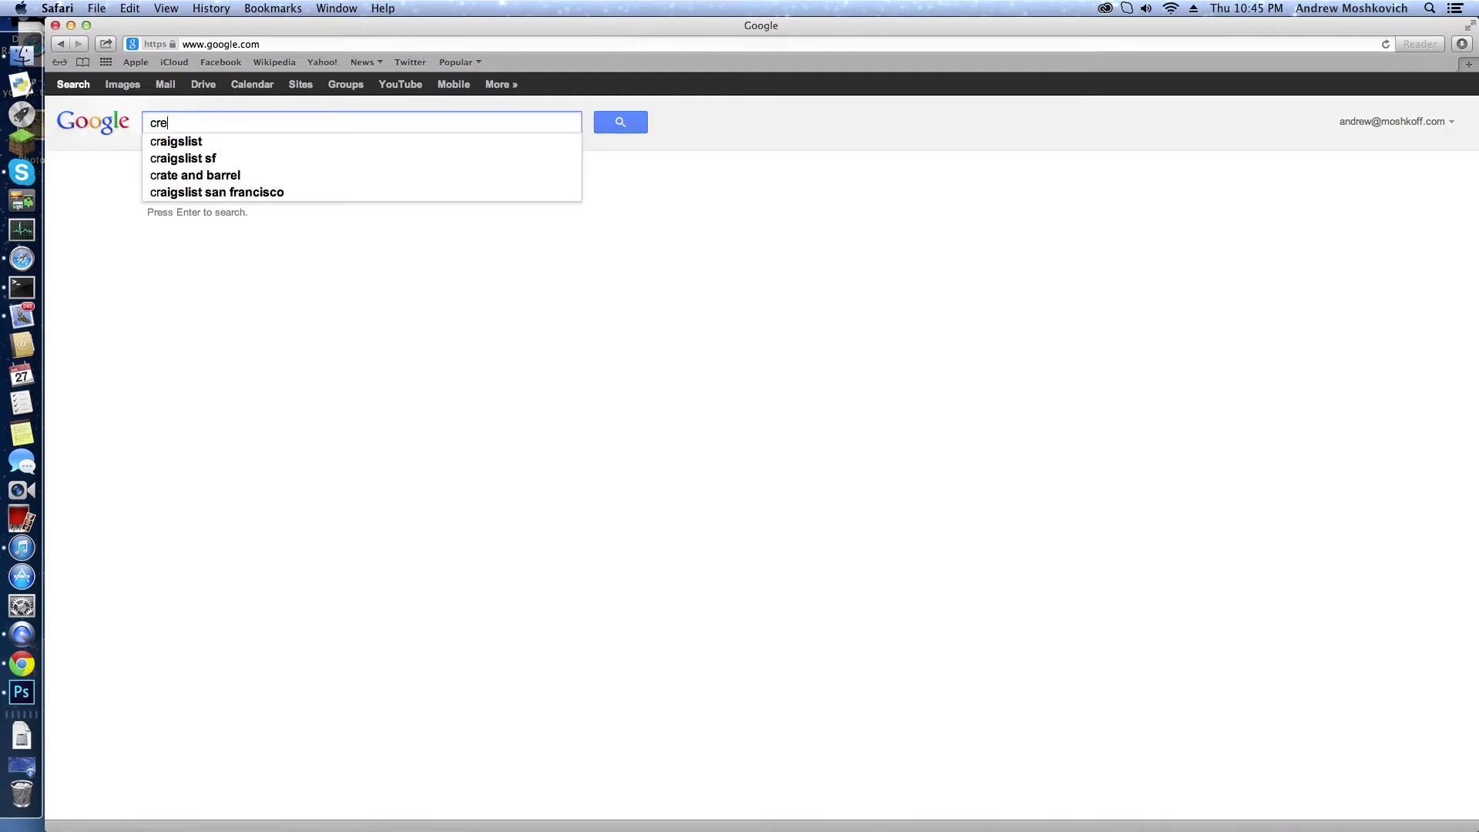
text(ativ)
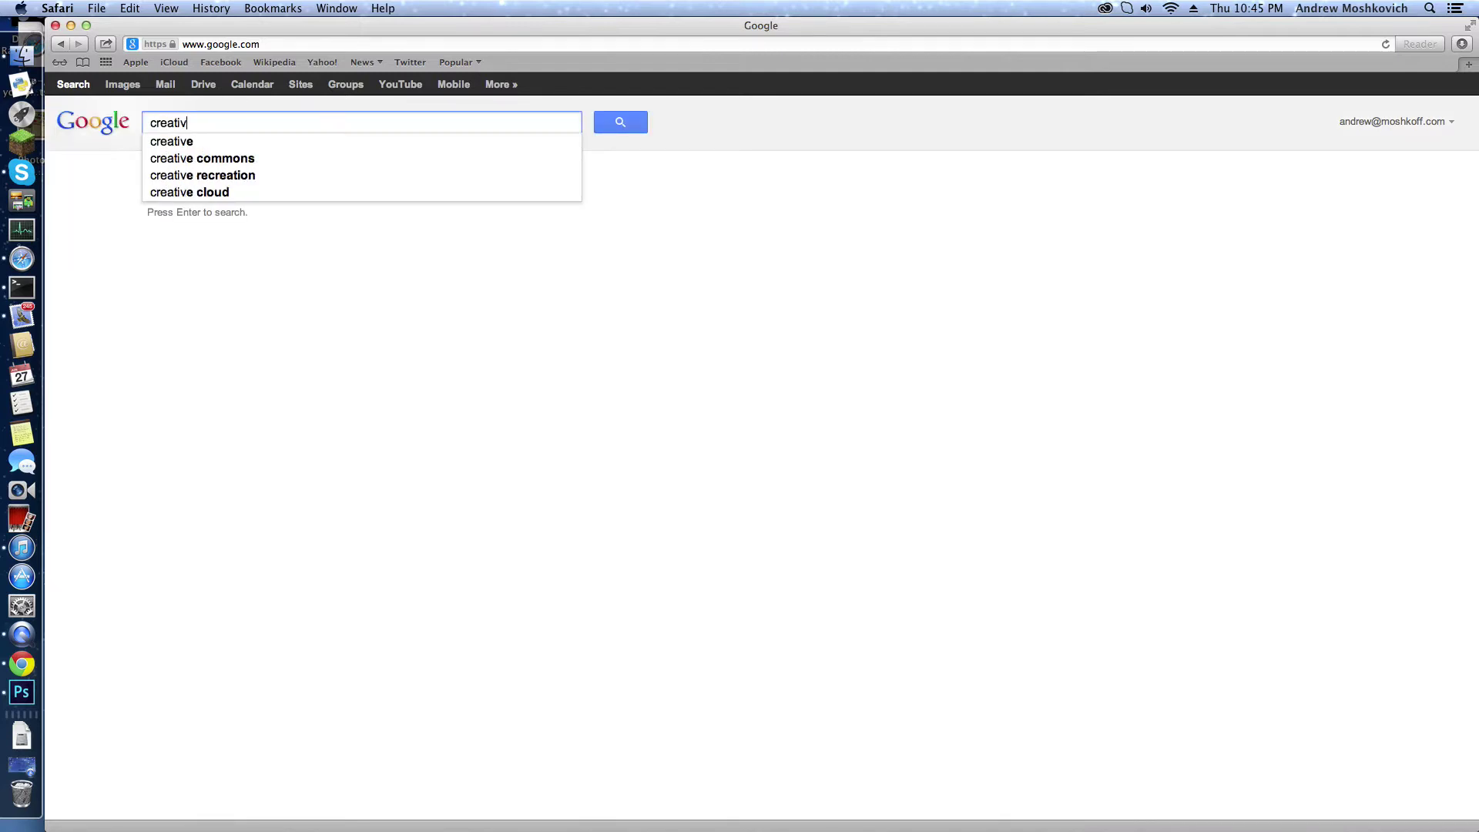
text(e cloud)
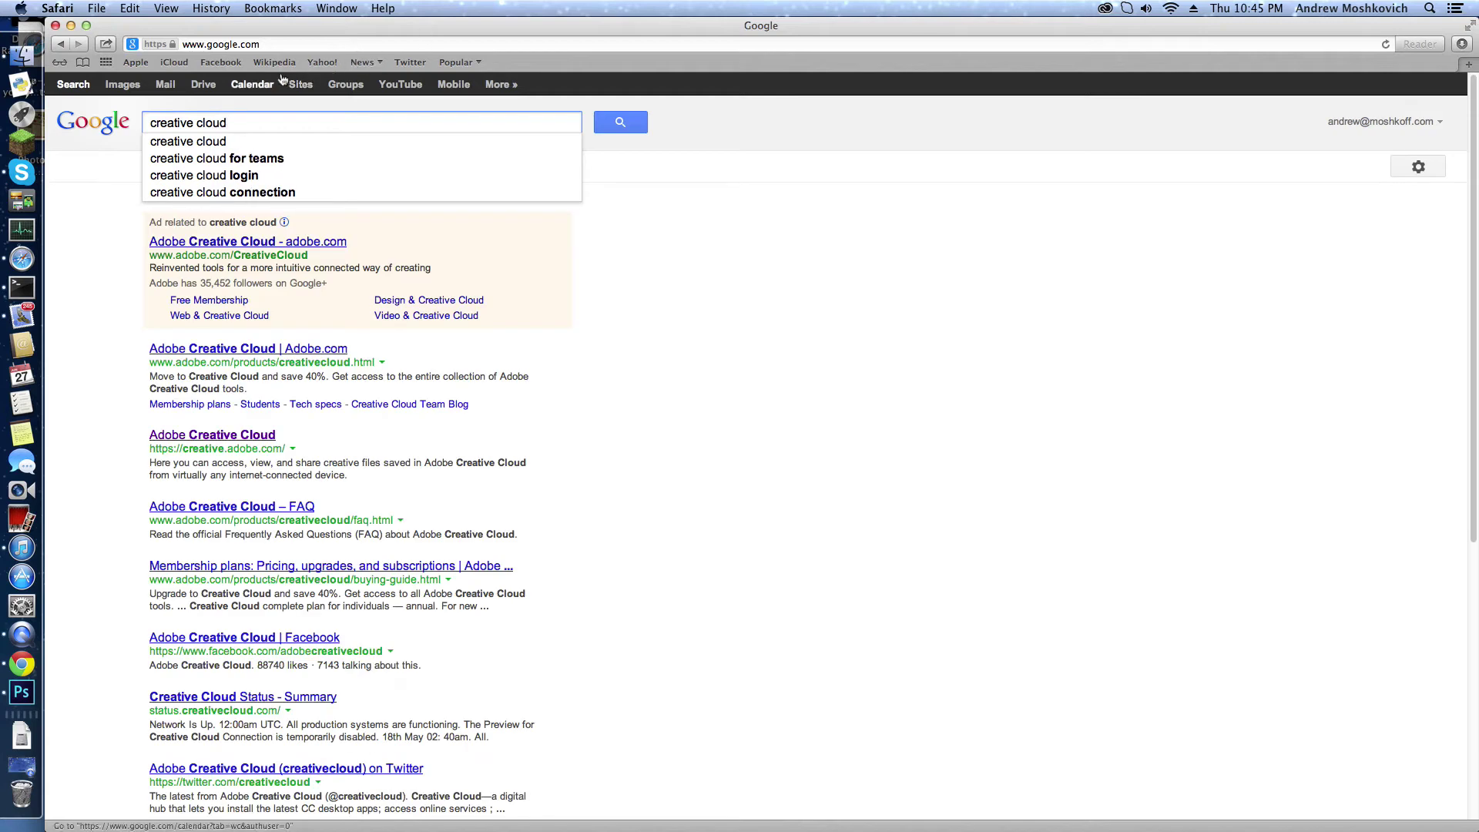
key(ctrl+super+Escape)
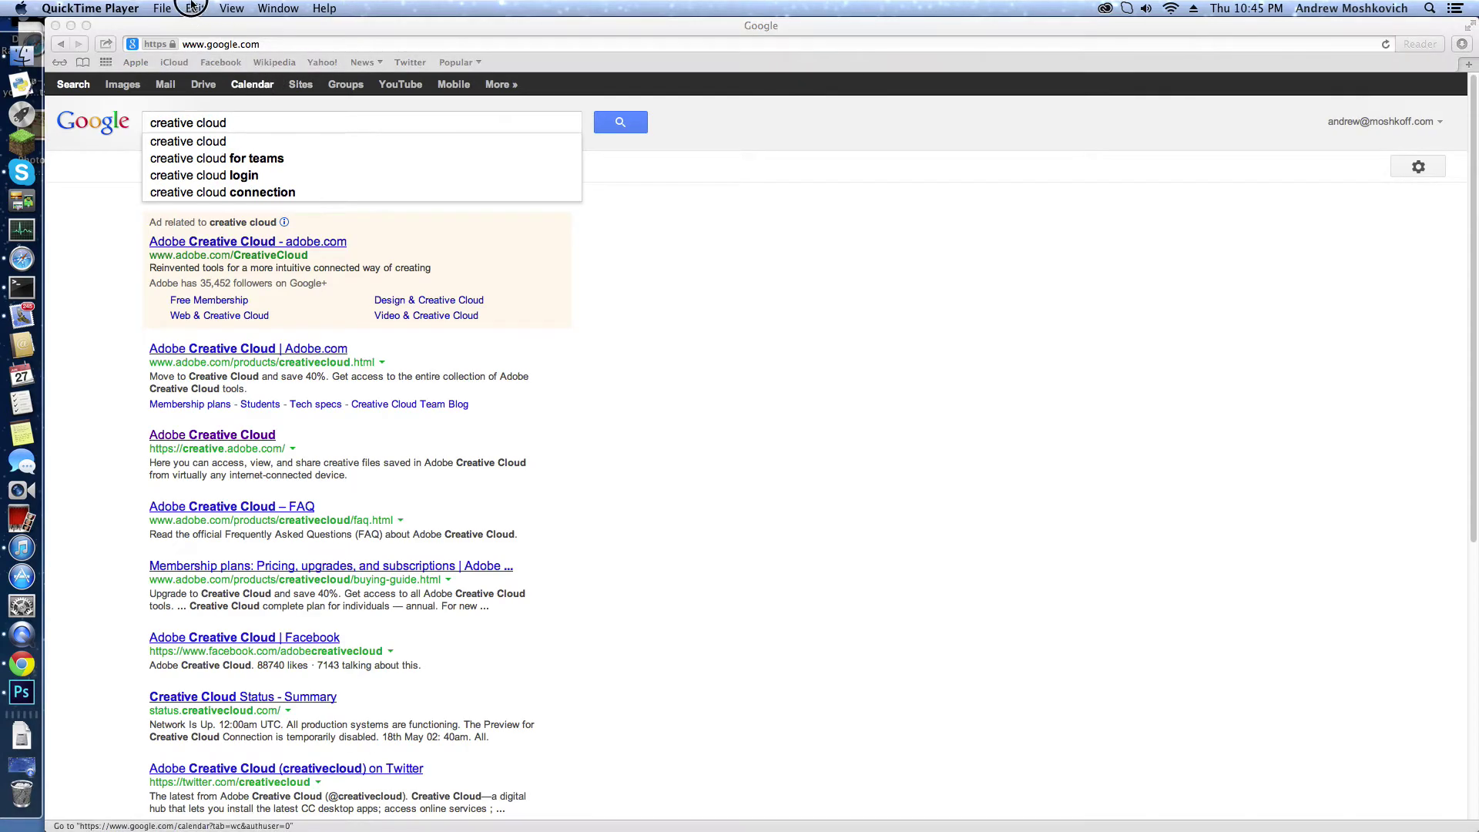
click(194, 434)
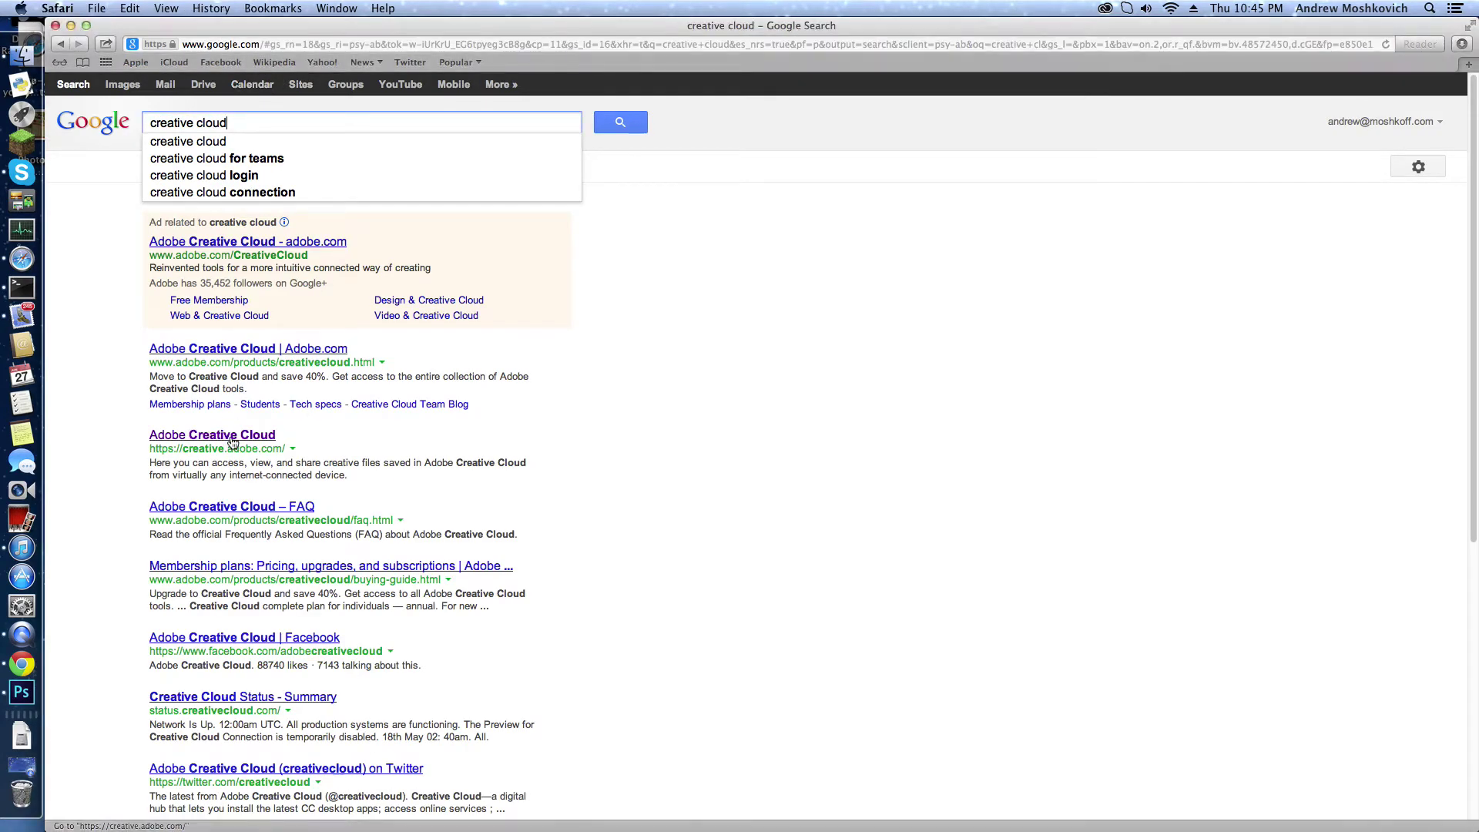
Step: Open the creative.adobe.com result and view the Introducing Adobe Creative Cloud page
drag(149, 448, 307, 456)
click(306, 455)
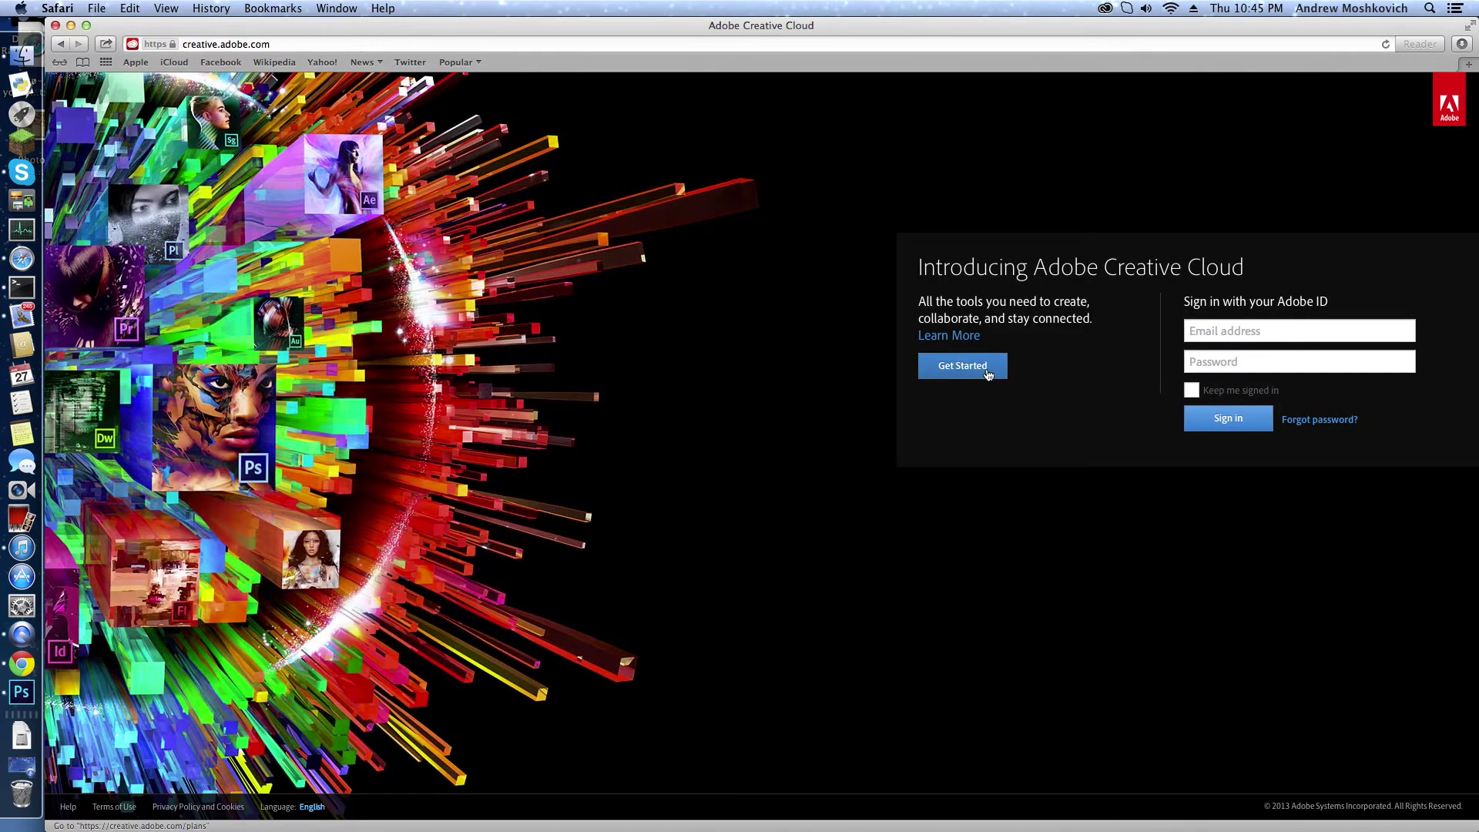
drag(1014, 432, 884, 308)
click(1017, 442)
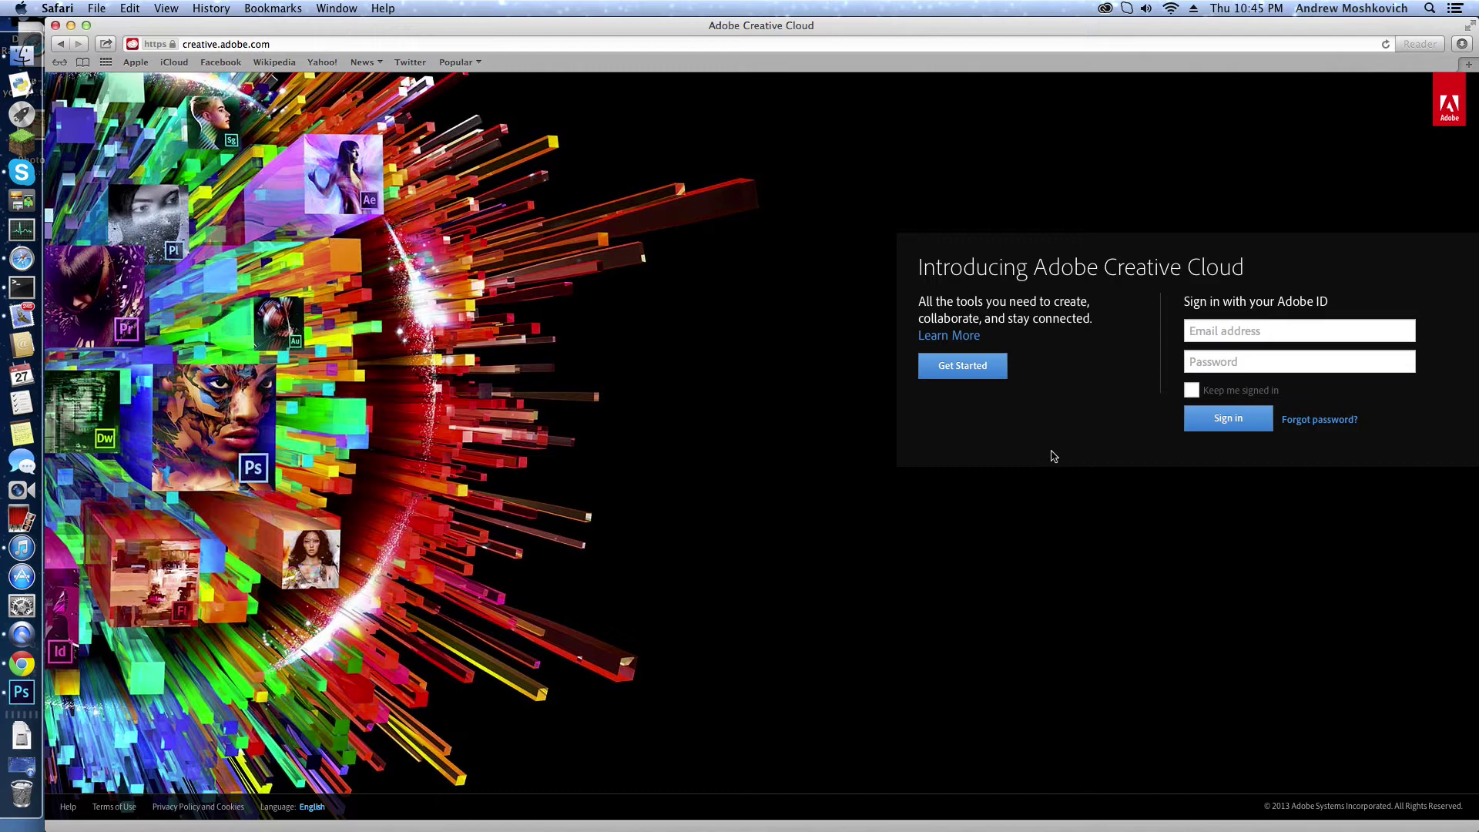
Step: Reopen the Adobe Creative Cloud site from the Google results
key(super+Tab)
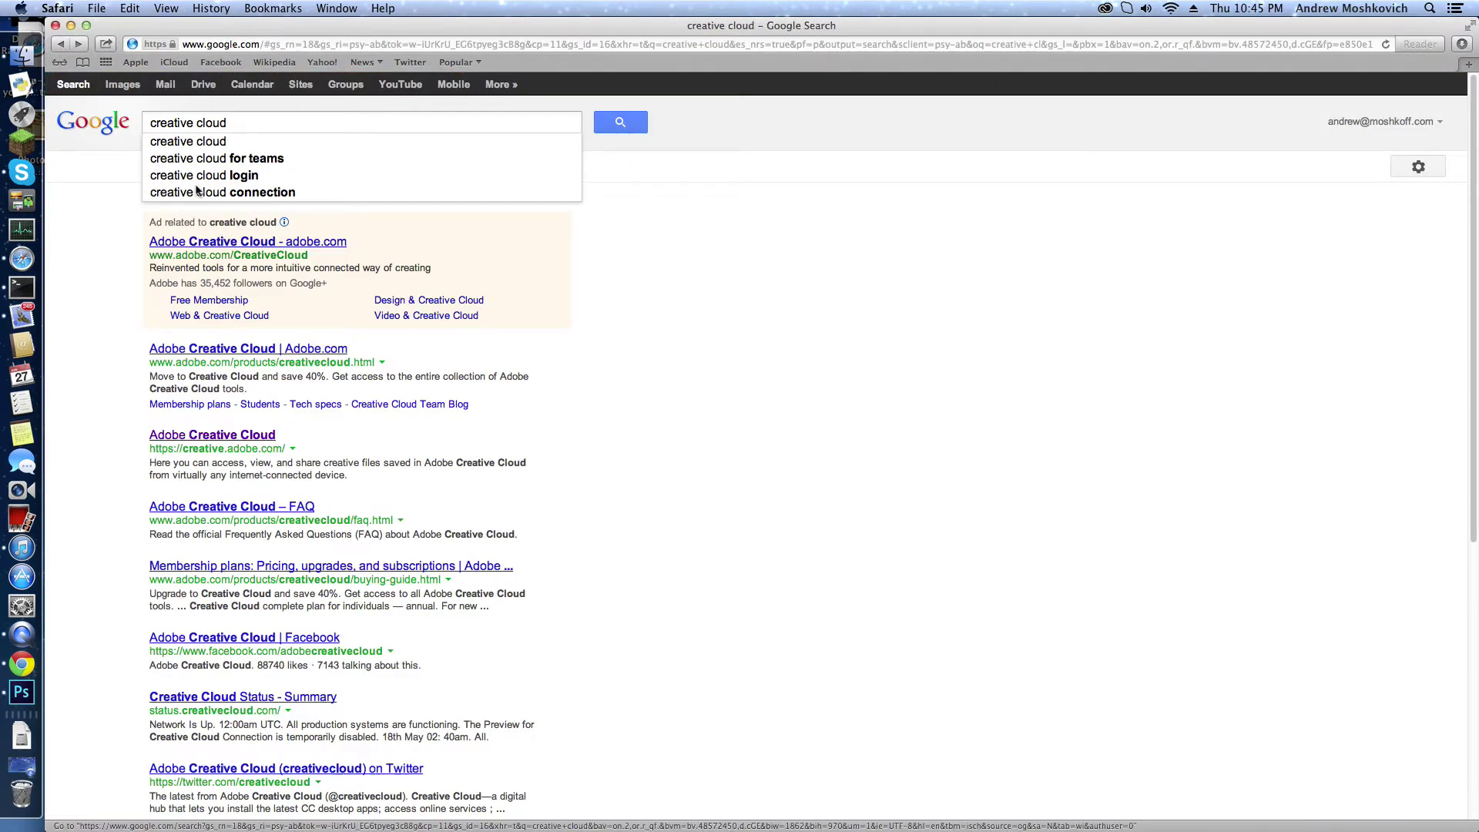
click(175, 258)
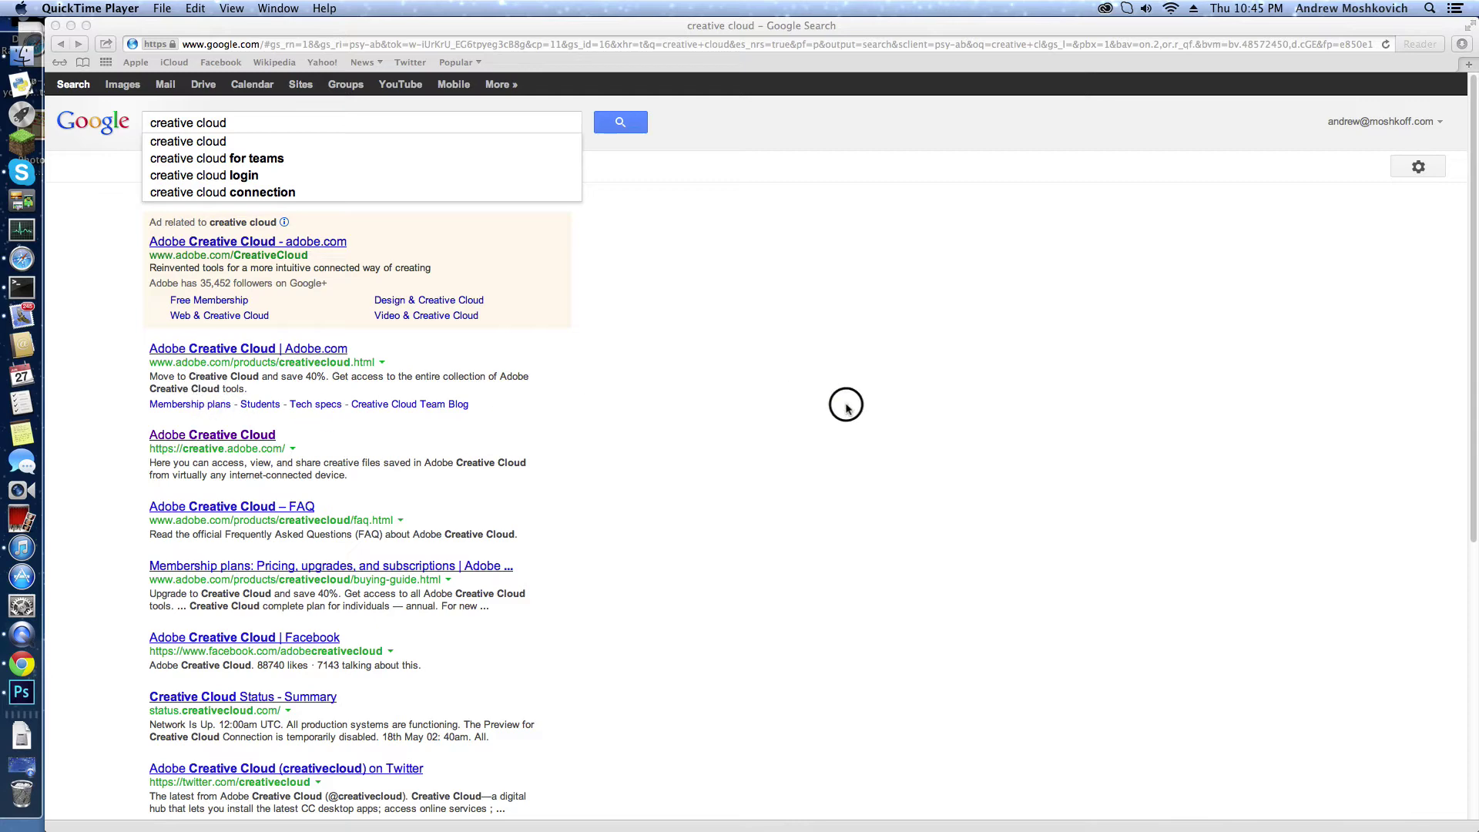
click(208, 436)
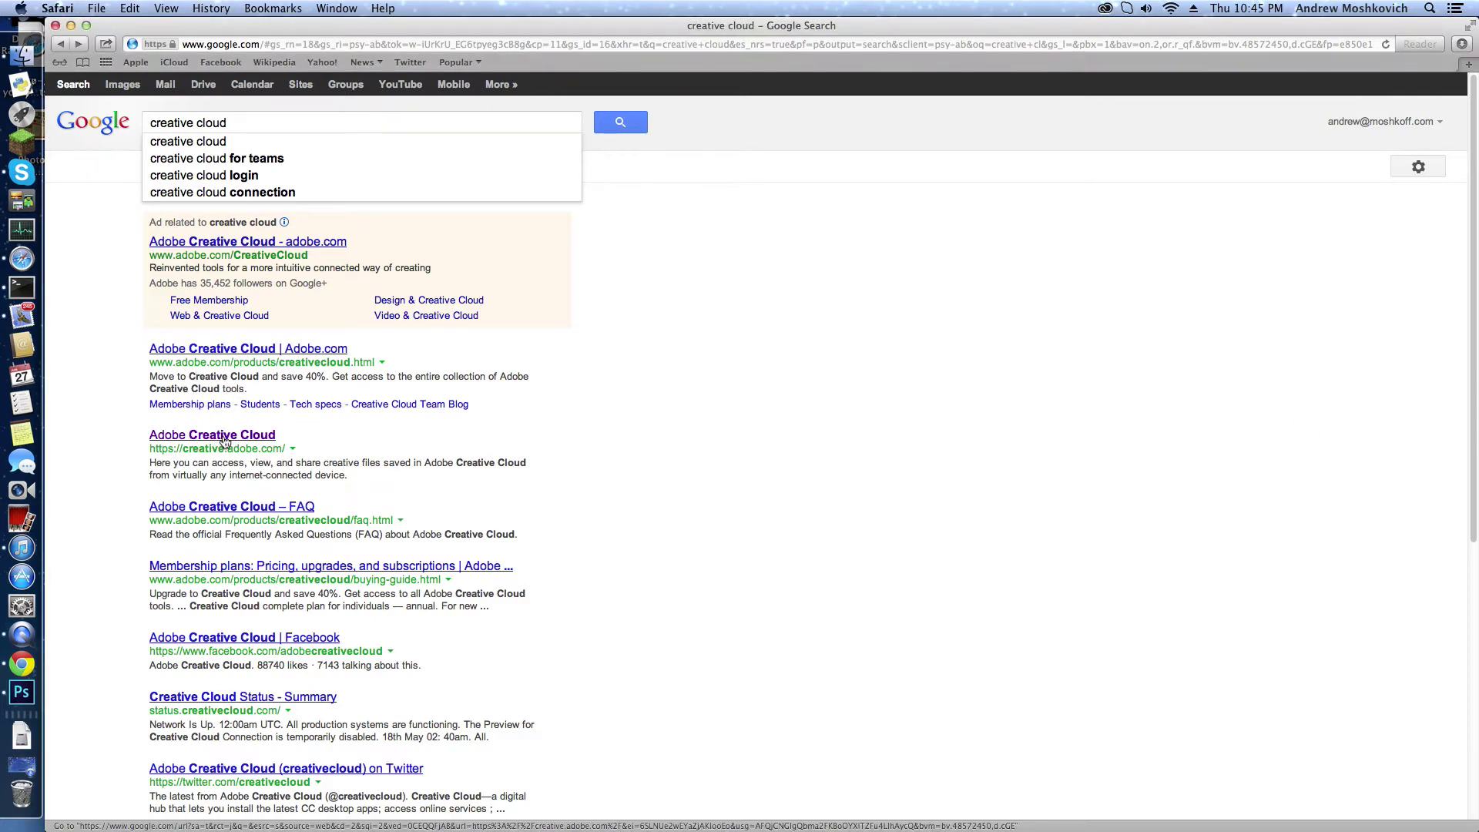
click(226, 440)
Step: Enter the Adobe ID email and account password, and tick Keep me signed in
click(1237, 333)
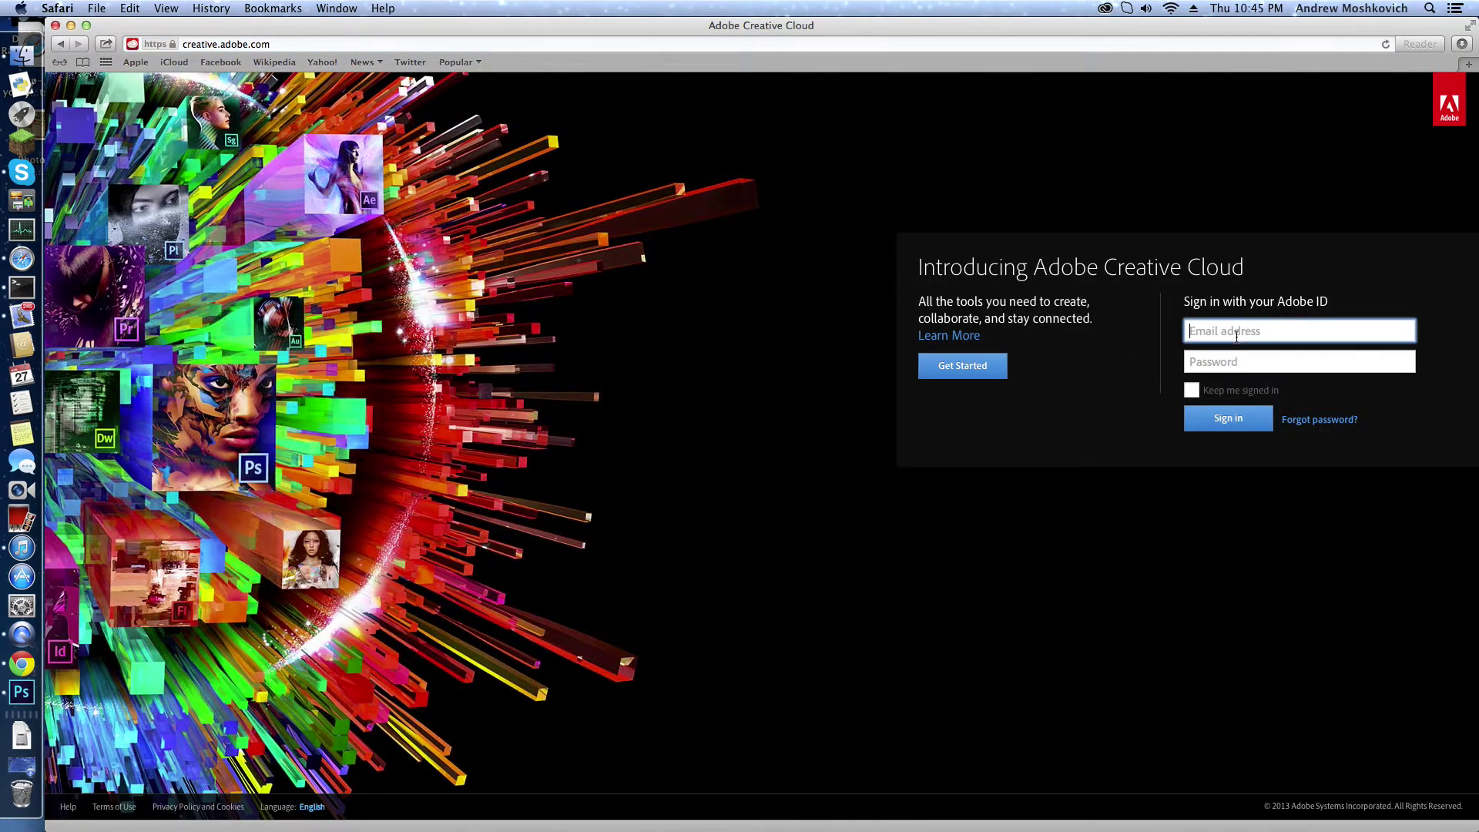
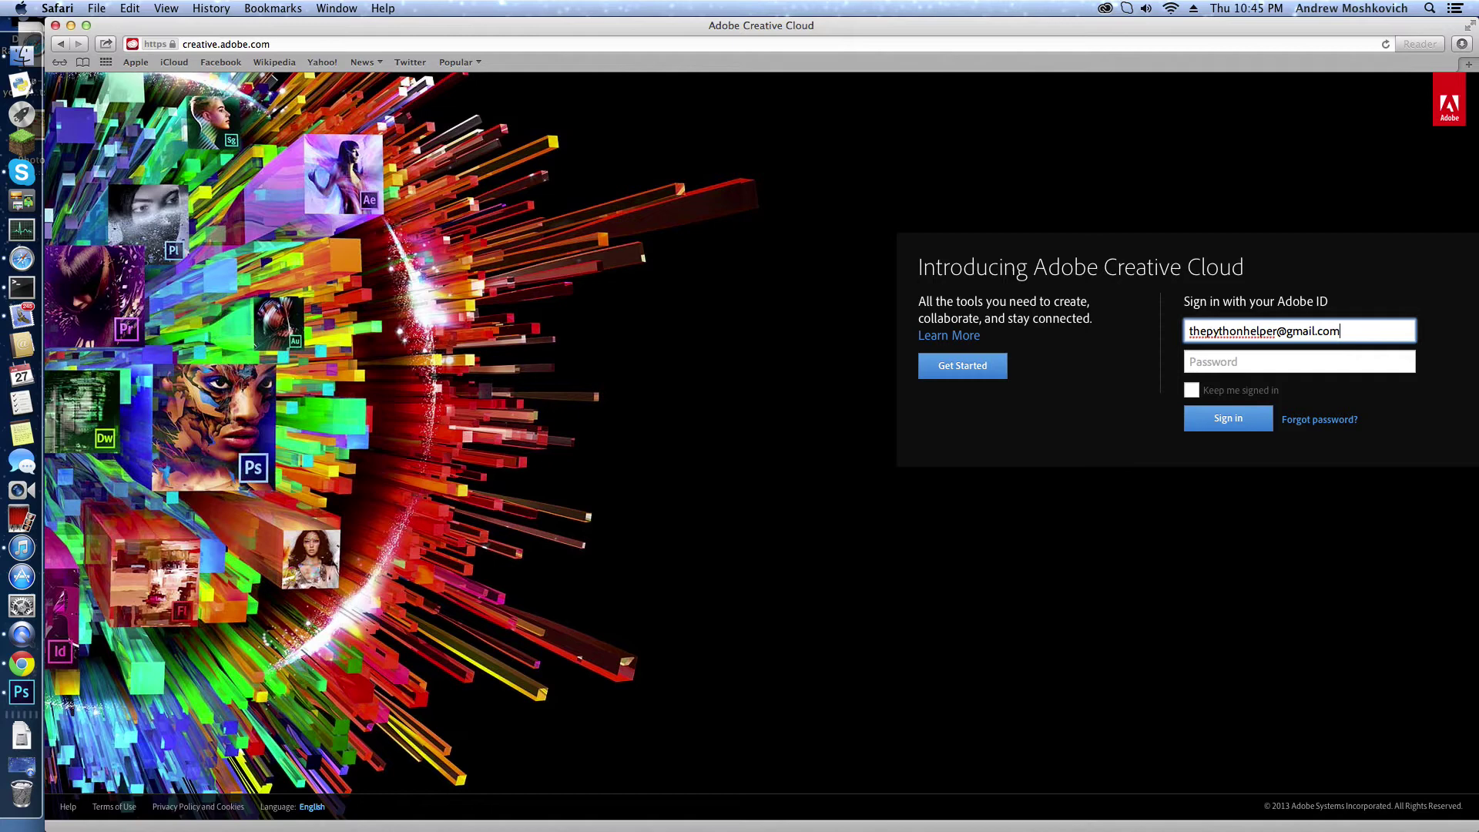
click(1299, 361)
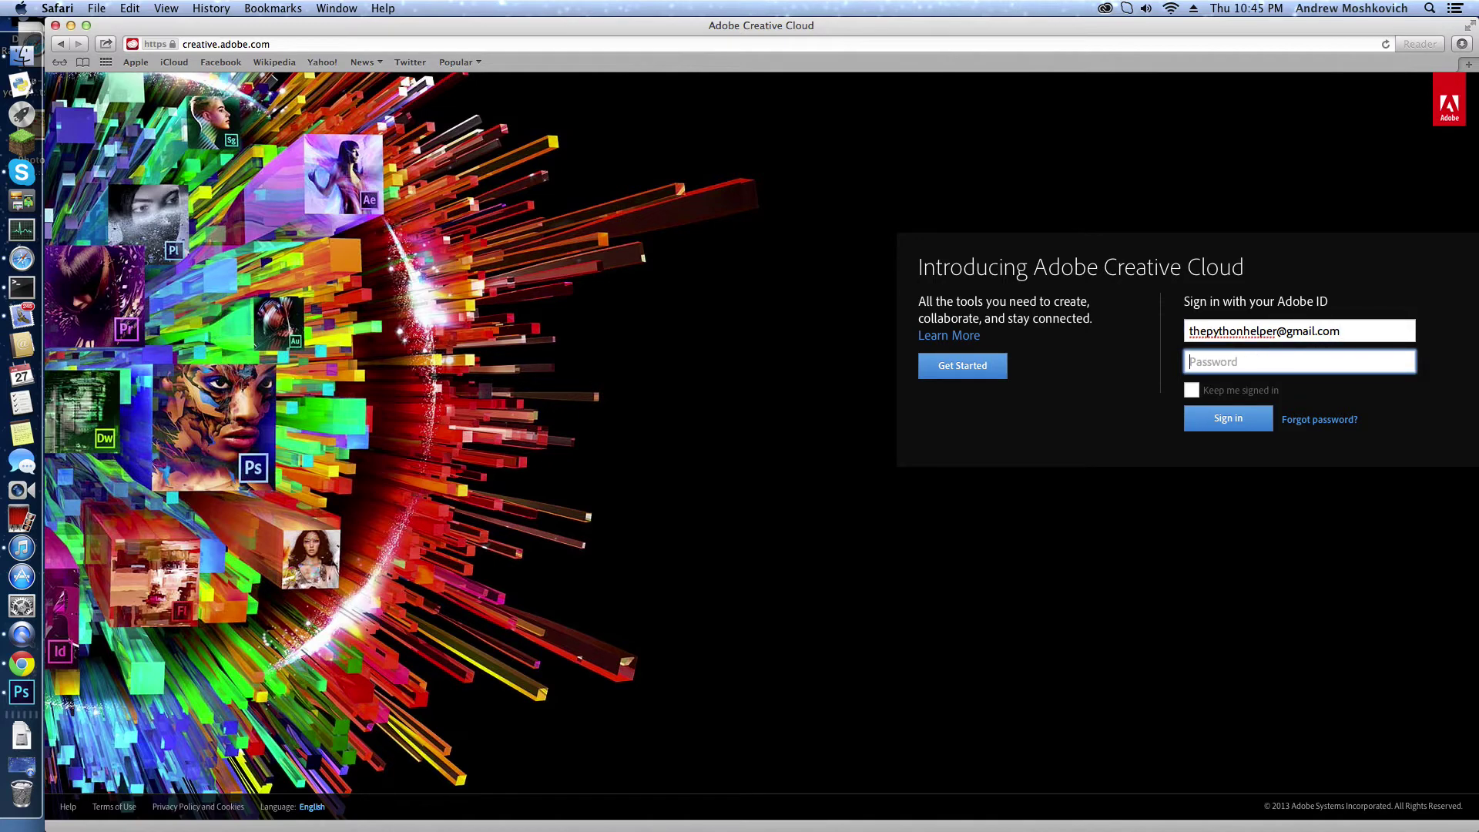
text(••)
key(BackSpace)
text(••)
click(1192, 390)
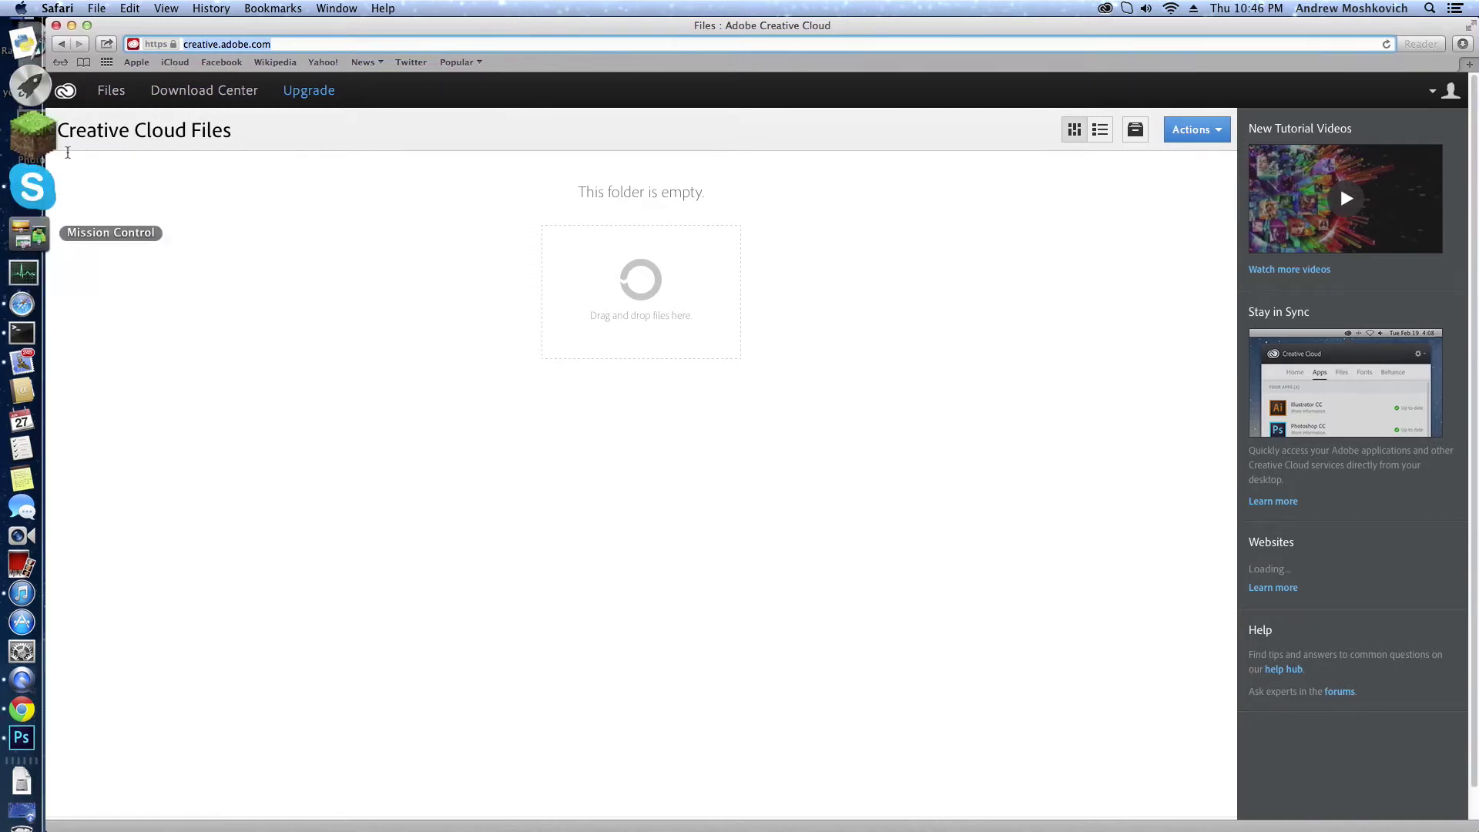
Step: Open the Download Center and browse the full Apps & Services list
click(228, 92)
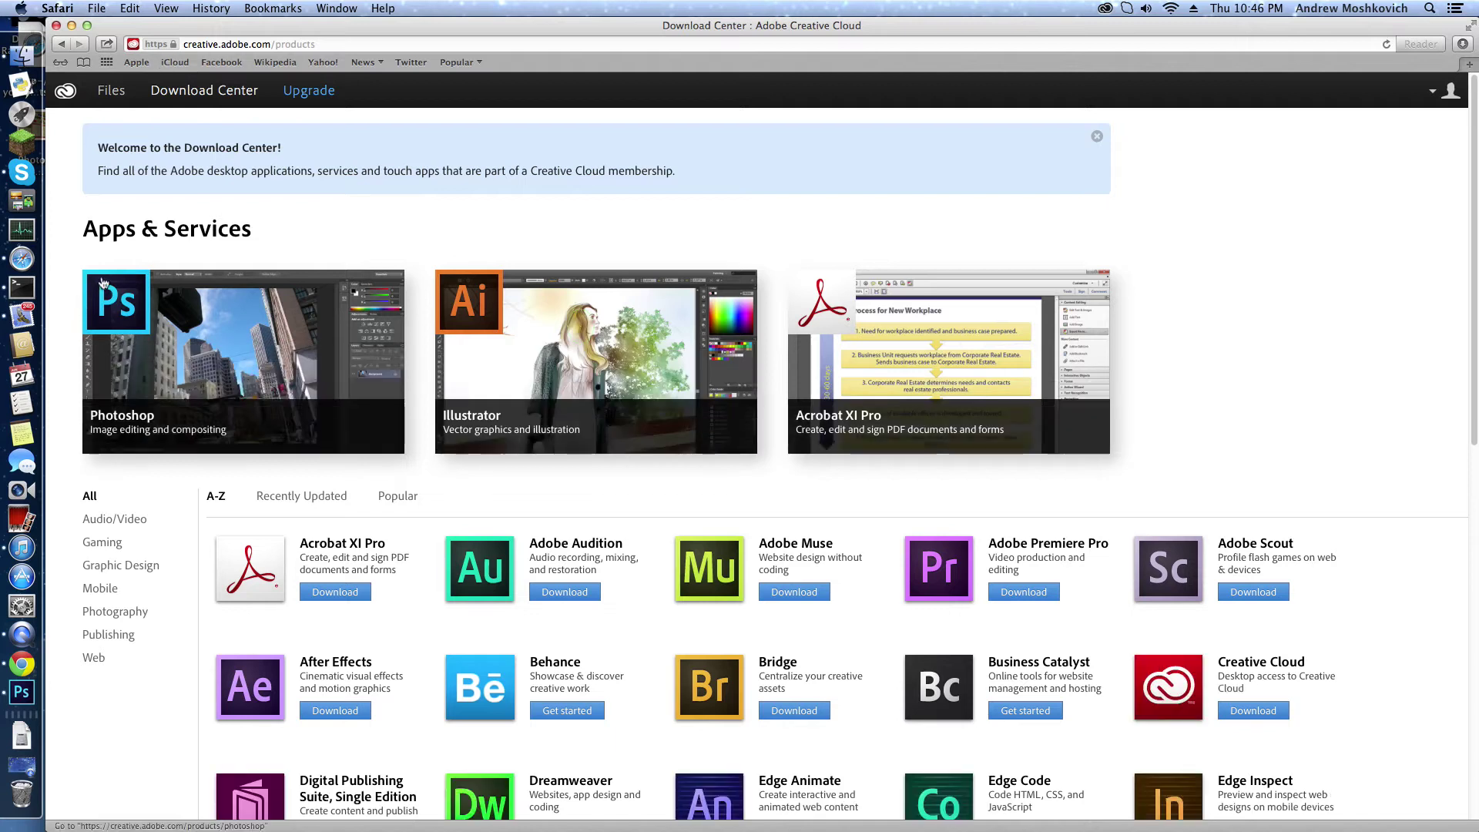
click(198, 46)
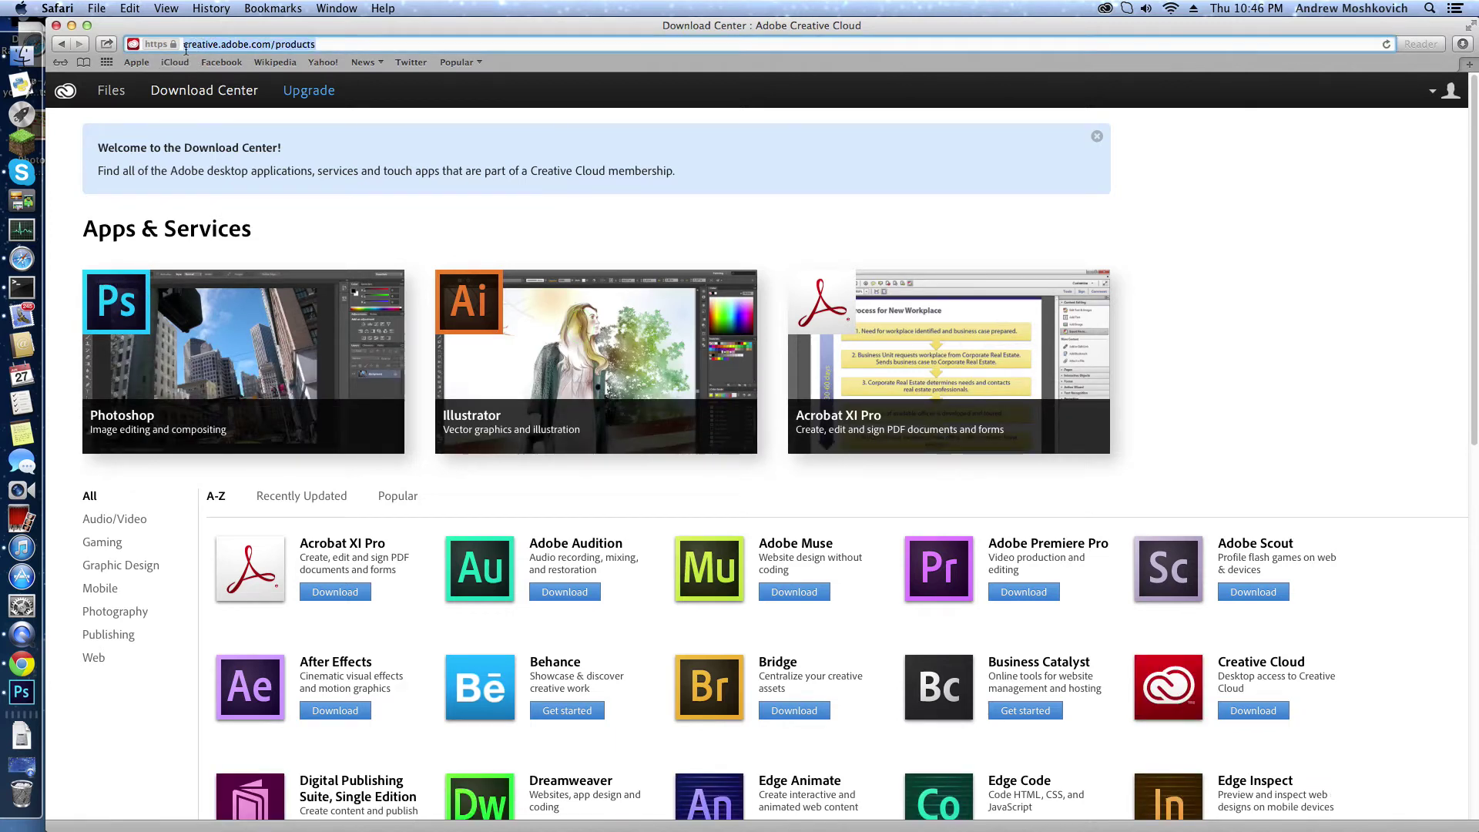
click(317, 45)
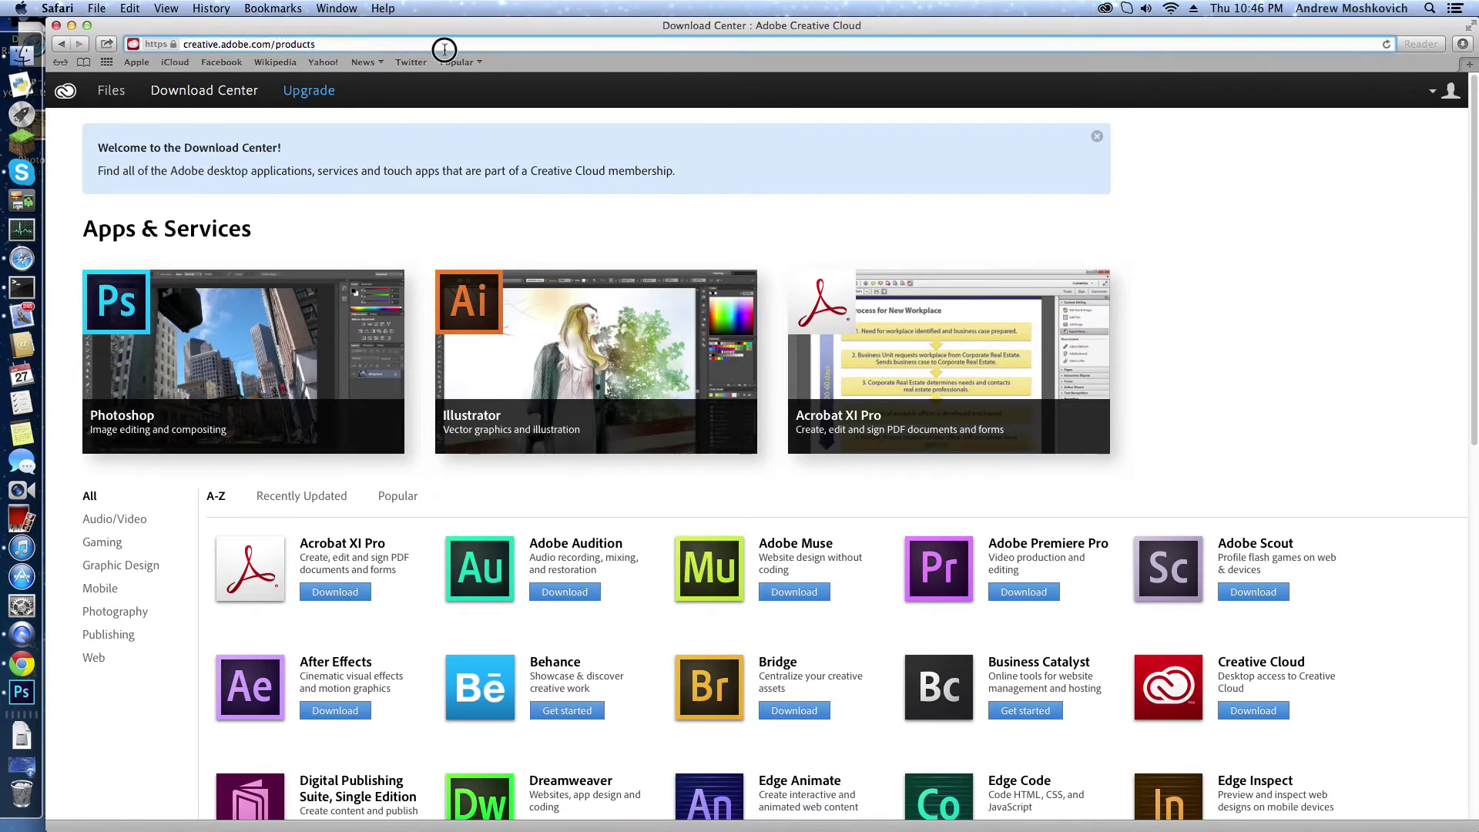
scroll(724, 225, down, 3)
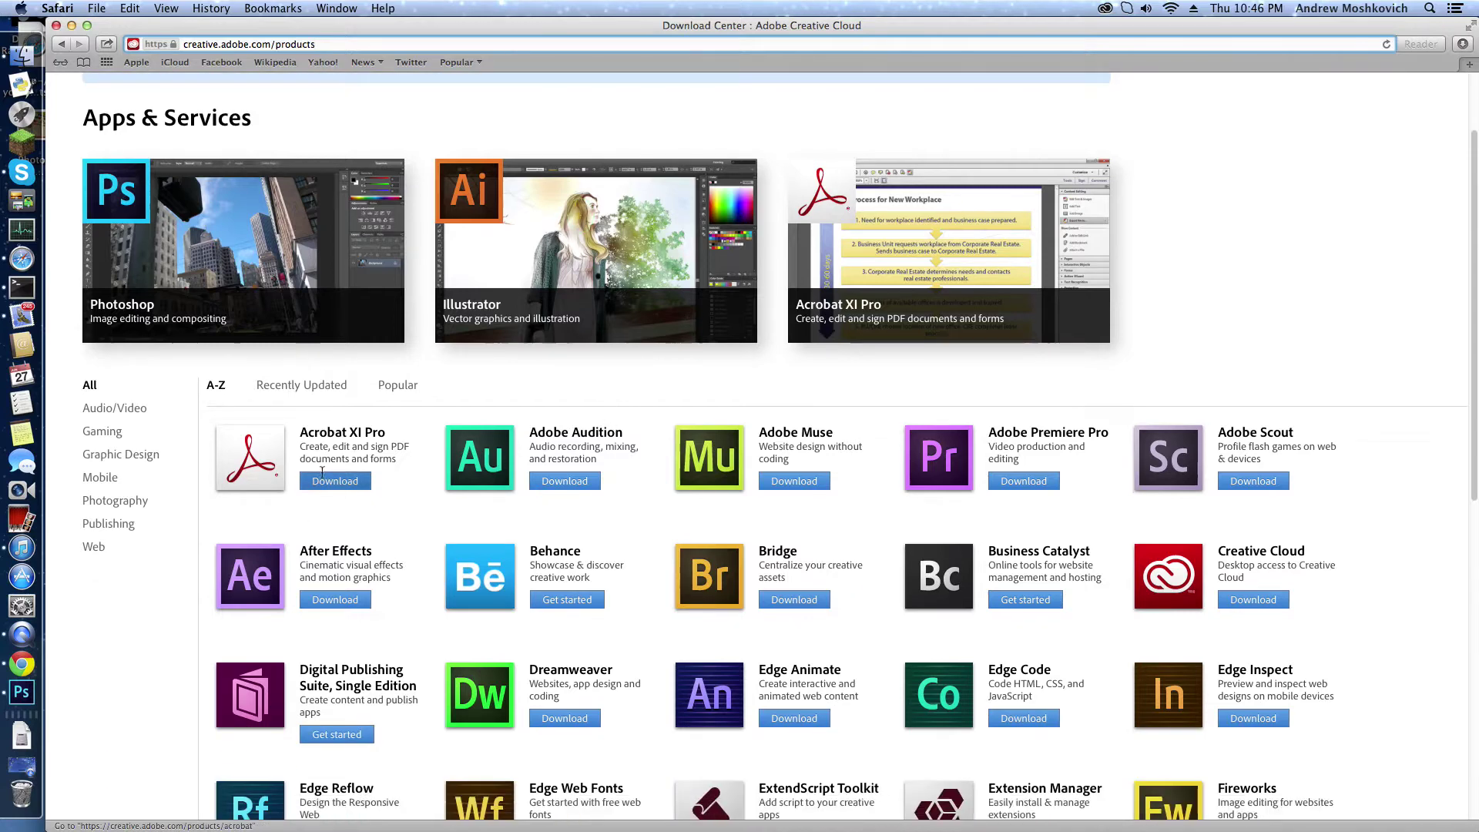
scroll(322, 472, up, 3)
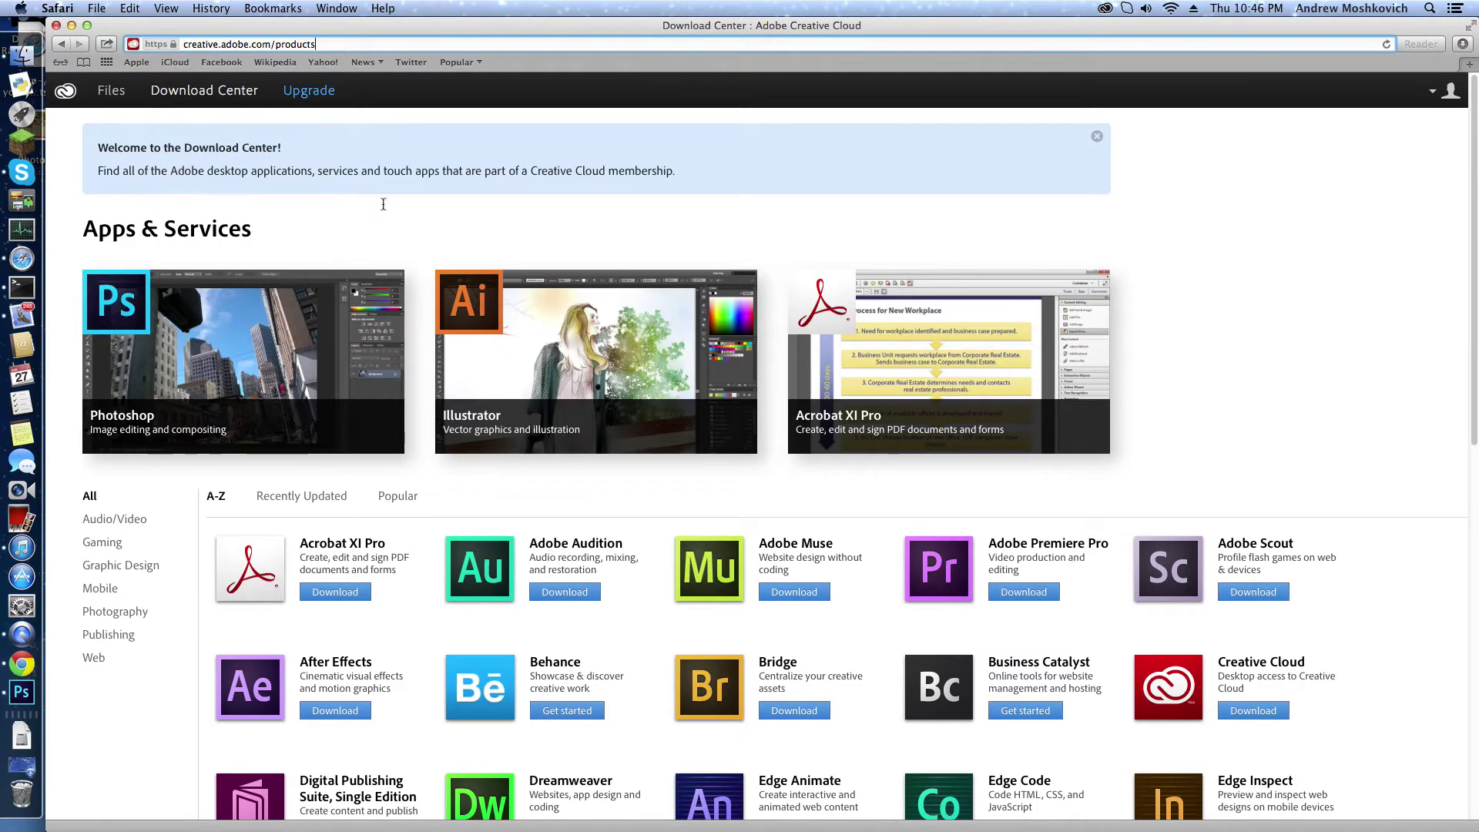
click(543, 218)
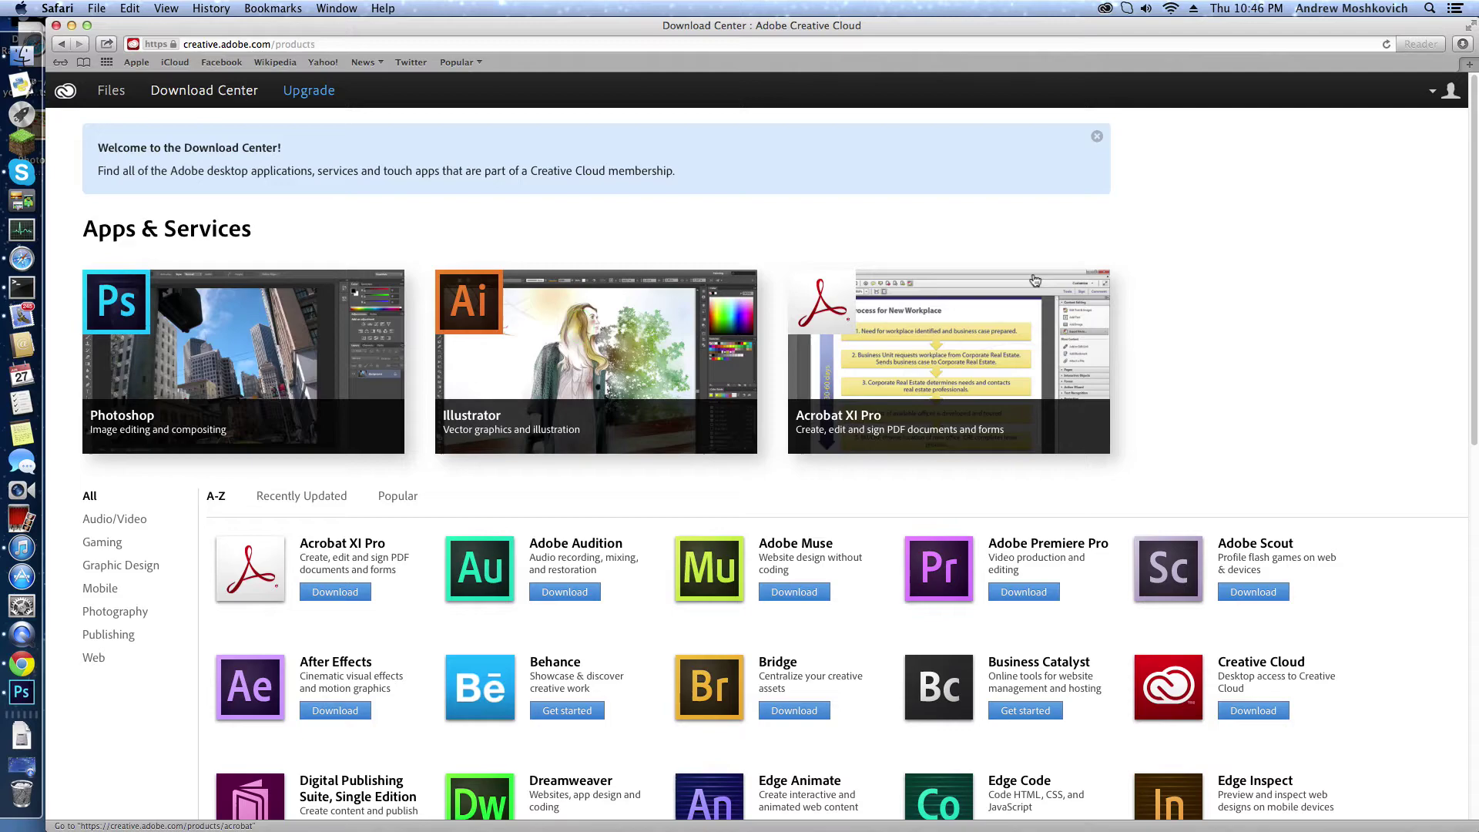
scroll(1195, 176, down, 10)
scroll(1199, 180, down, 2)
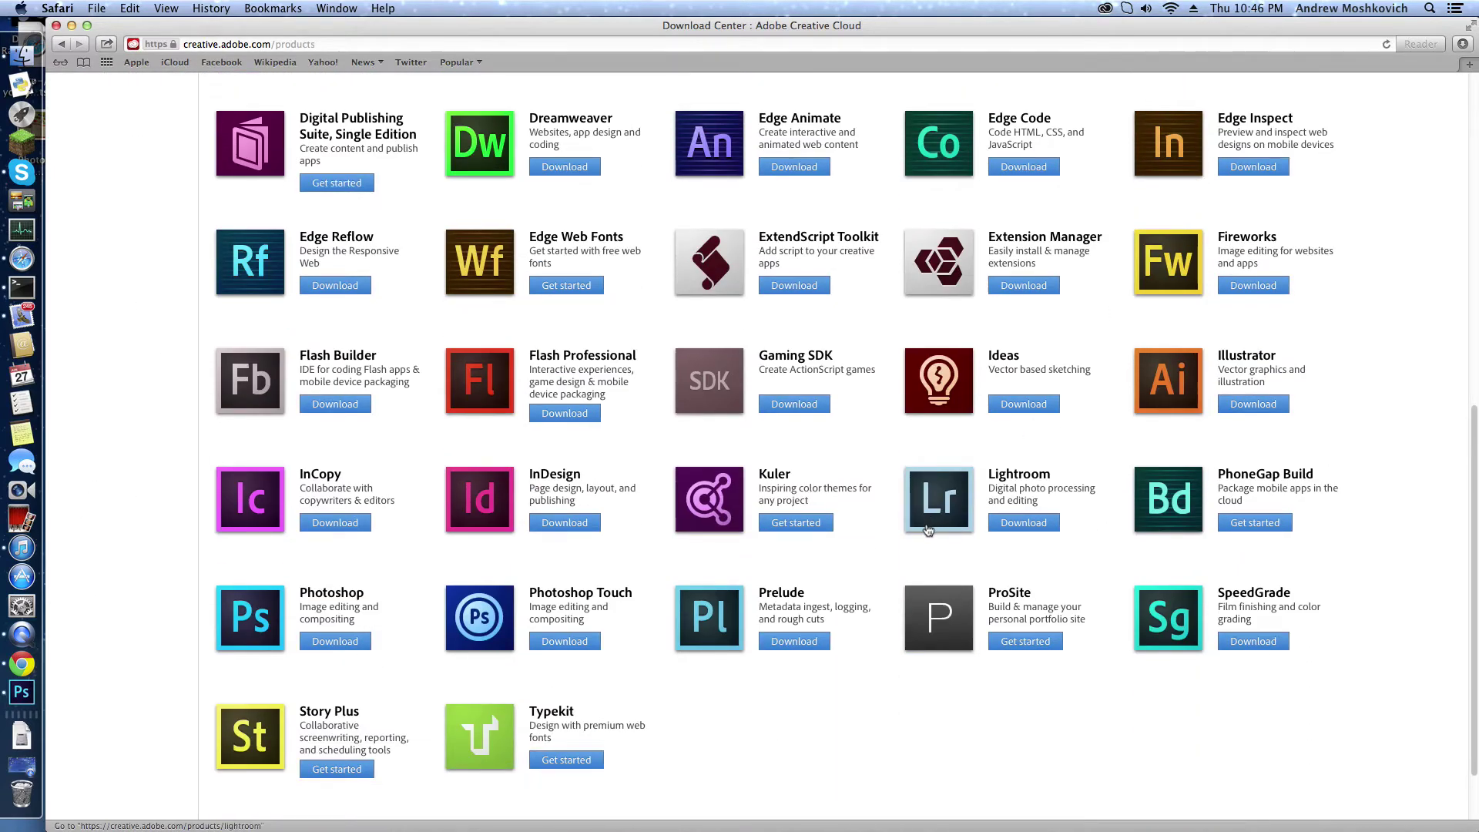
scroll(928, 530, up, 7)
scroll(751, 511, down, 8)
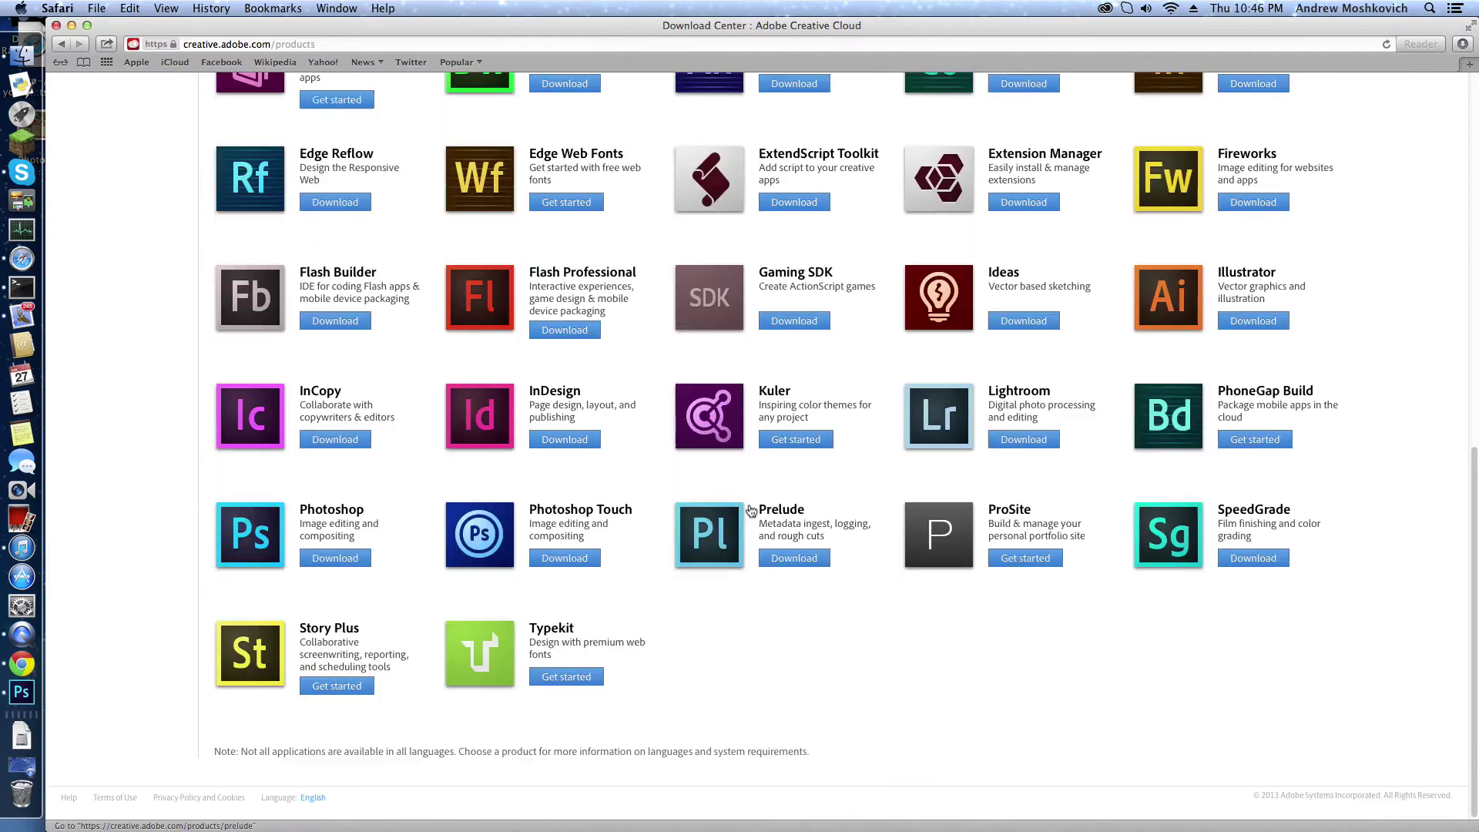
scroll(746, 694, up, 10)
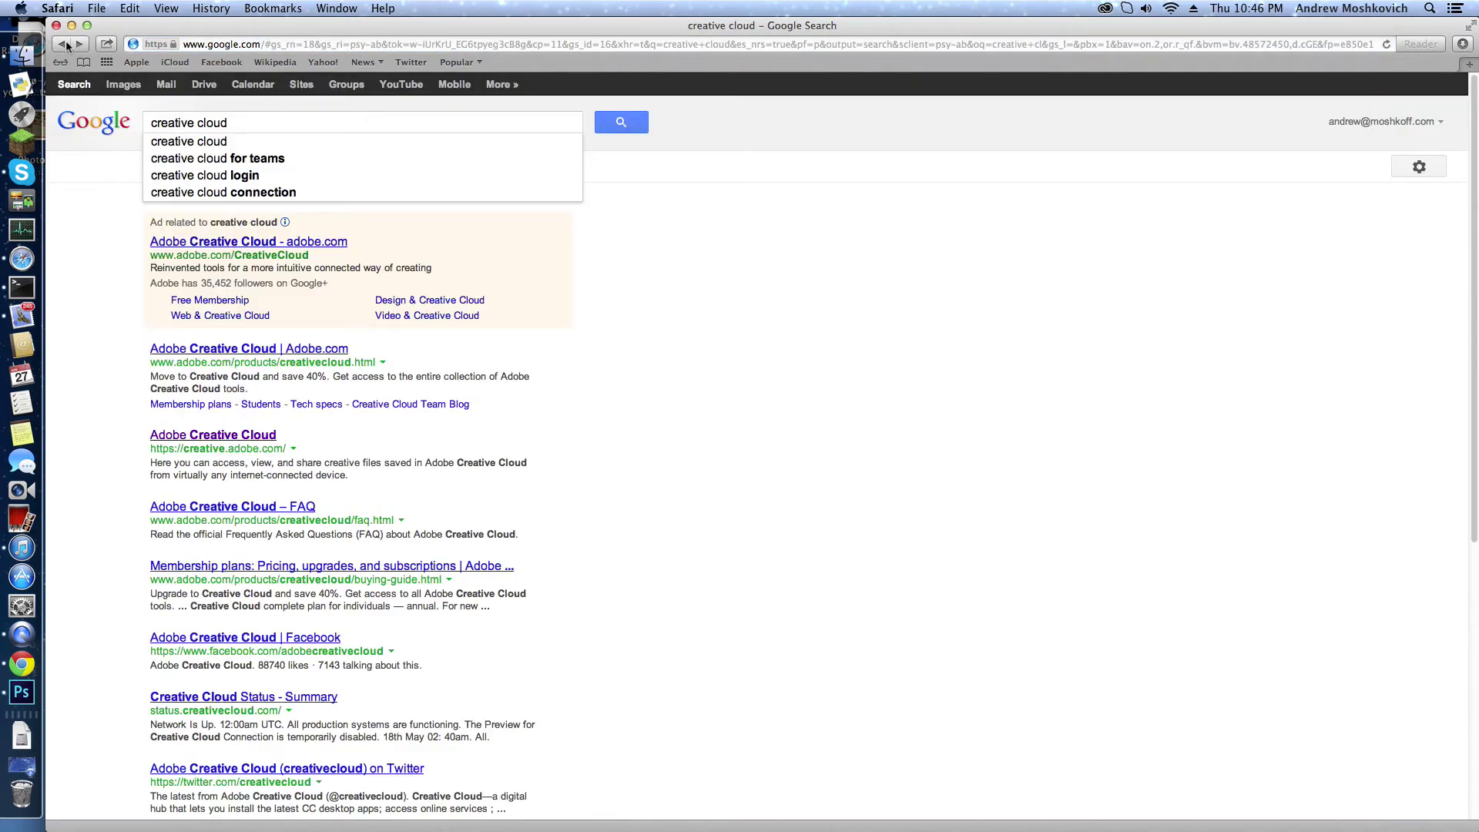
Step: Extend the Google query to 'creative cloud installer' and run the search
click(255, 123)
text(instal)
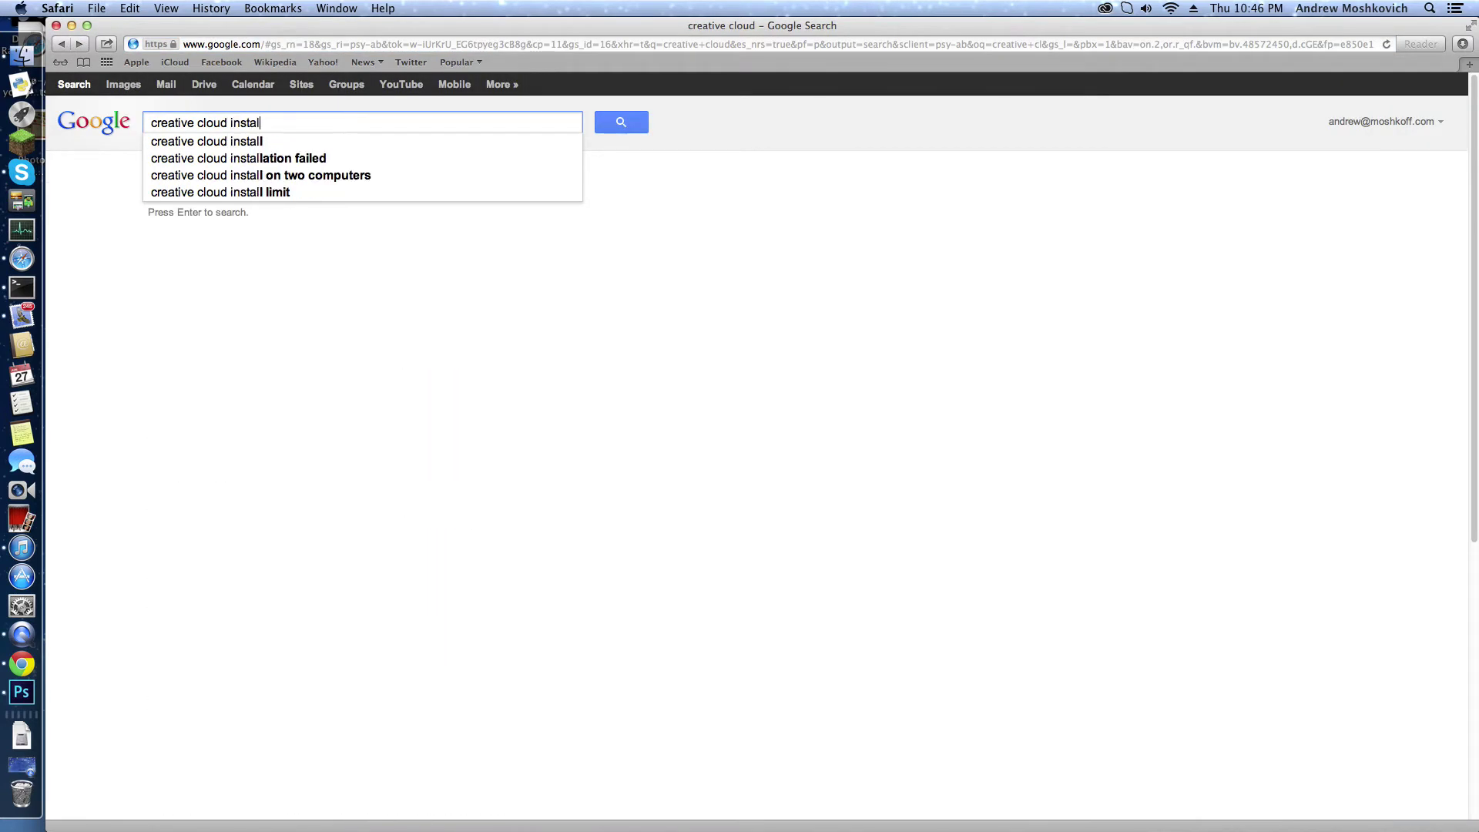
text(ler)
key(Return)
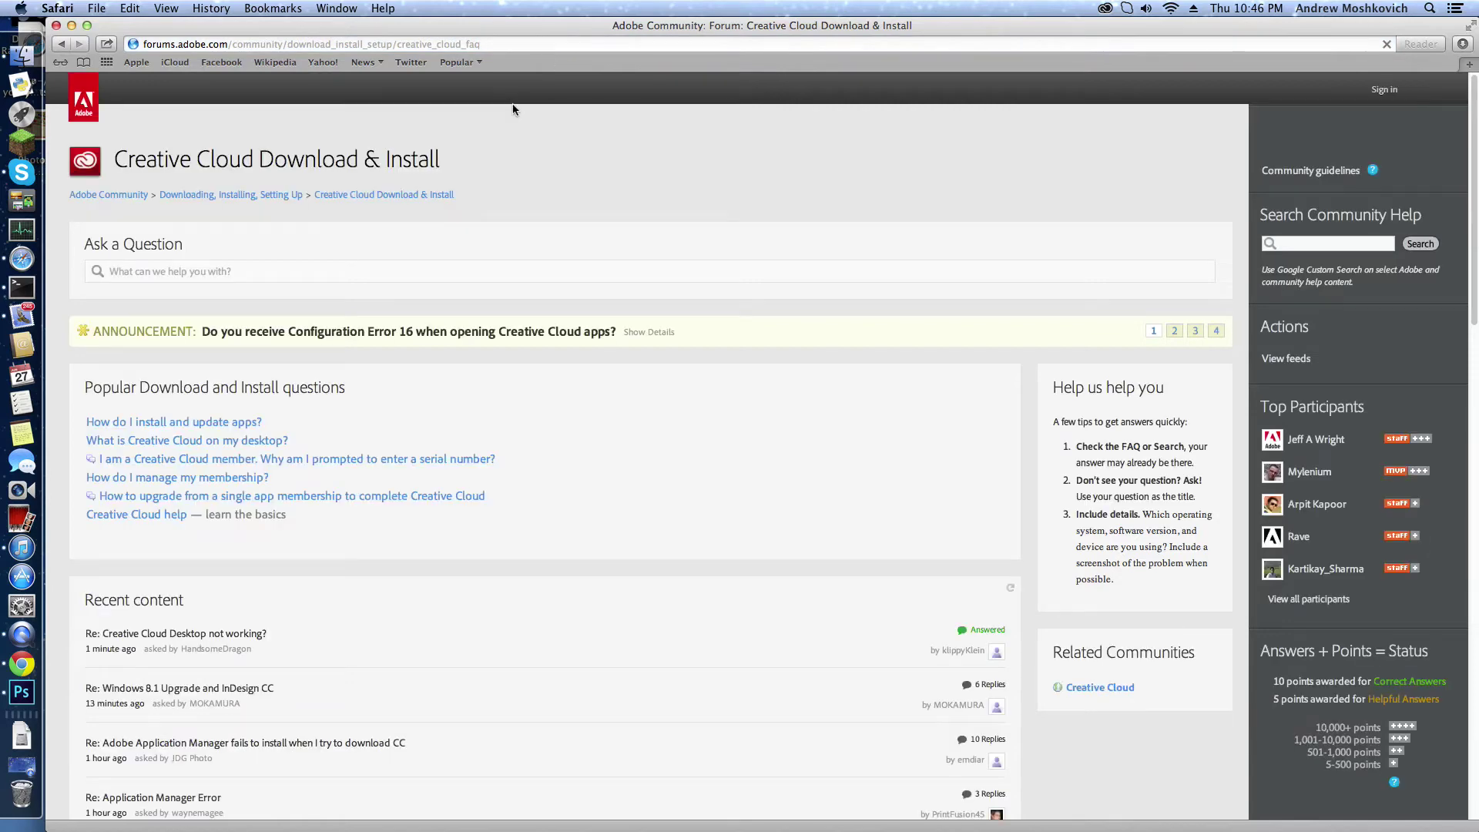
Step: Skim the forum page, then go back to adobe.com/products/creativecloud
scroll(320, 448, down, 3)
scroll(321, 448, down, 3)
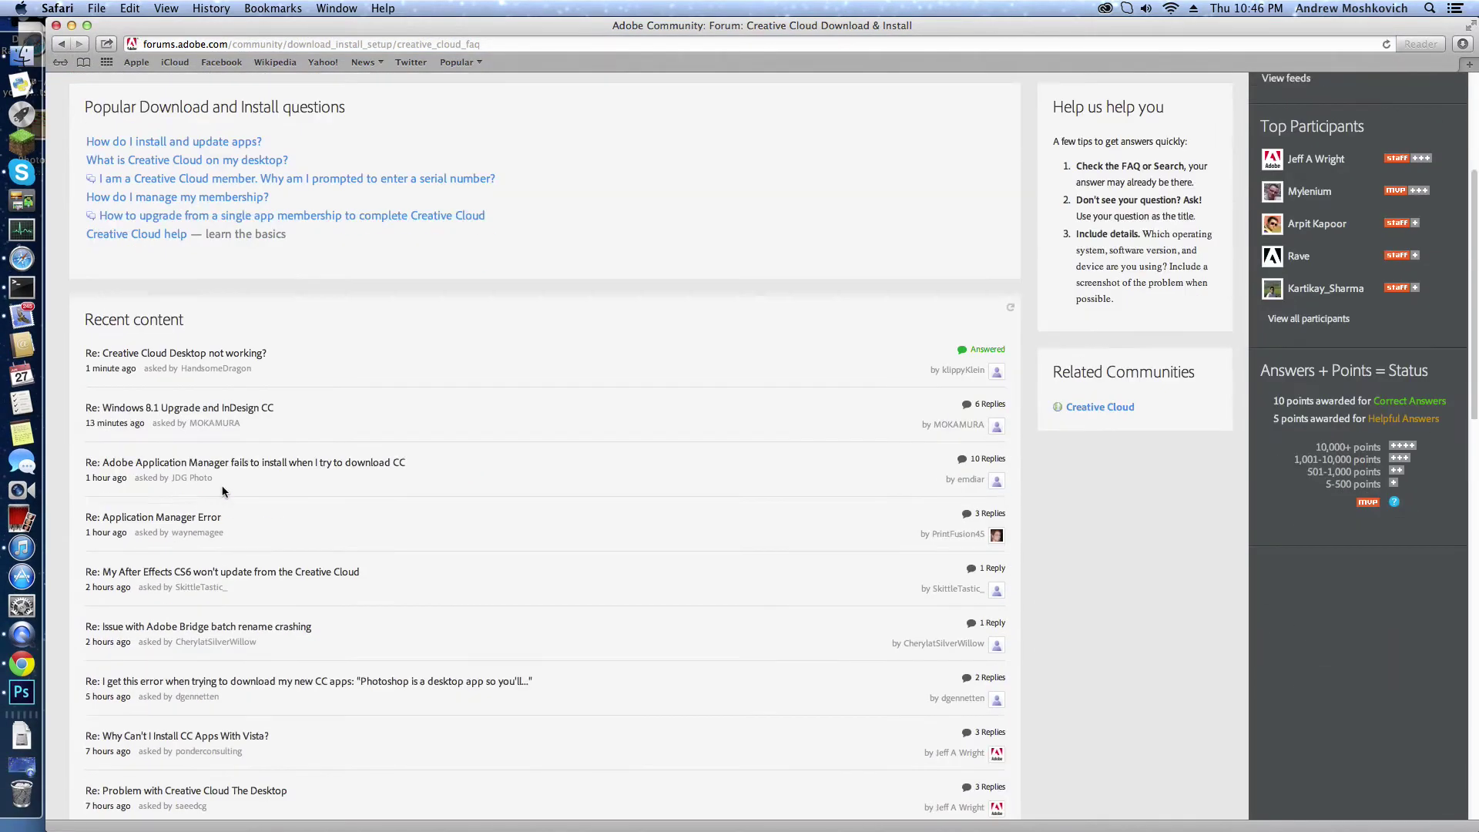
scroll(222, 491, down, 3)
scroll(222, 491, up, 7)
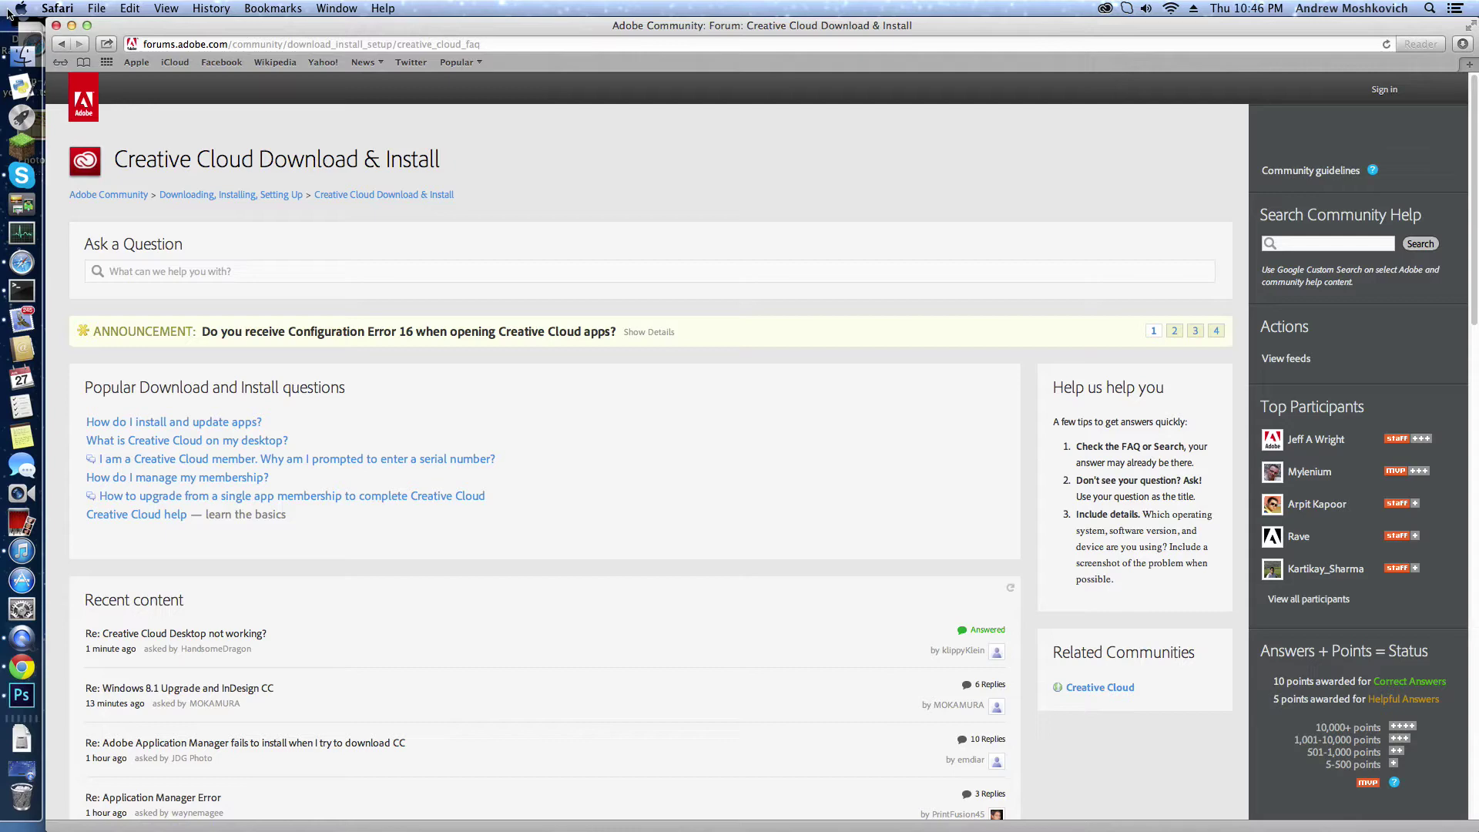
click(63, 44)
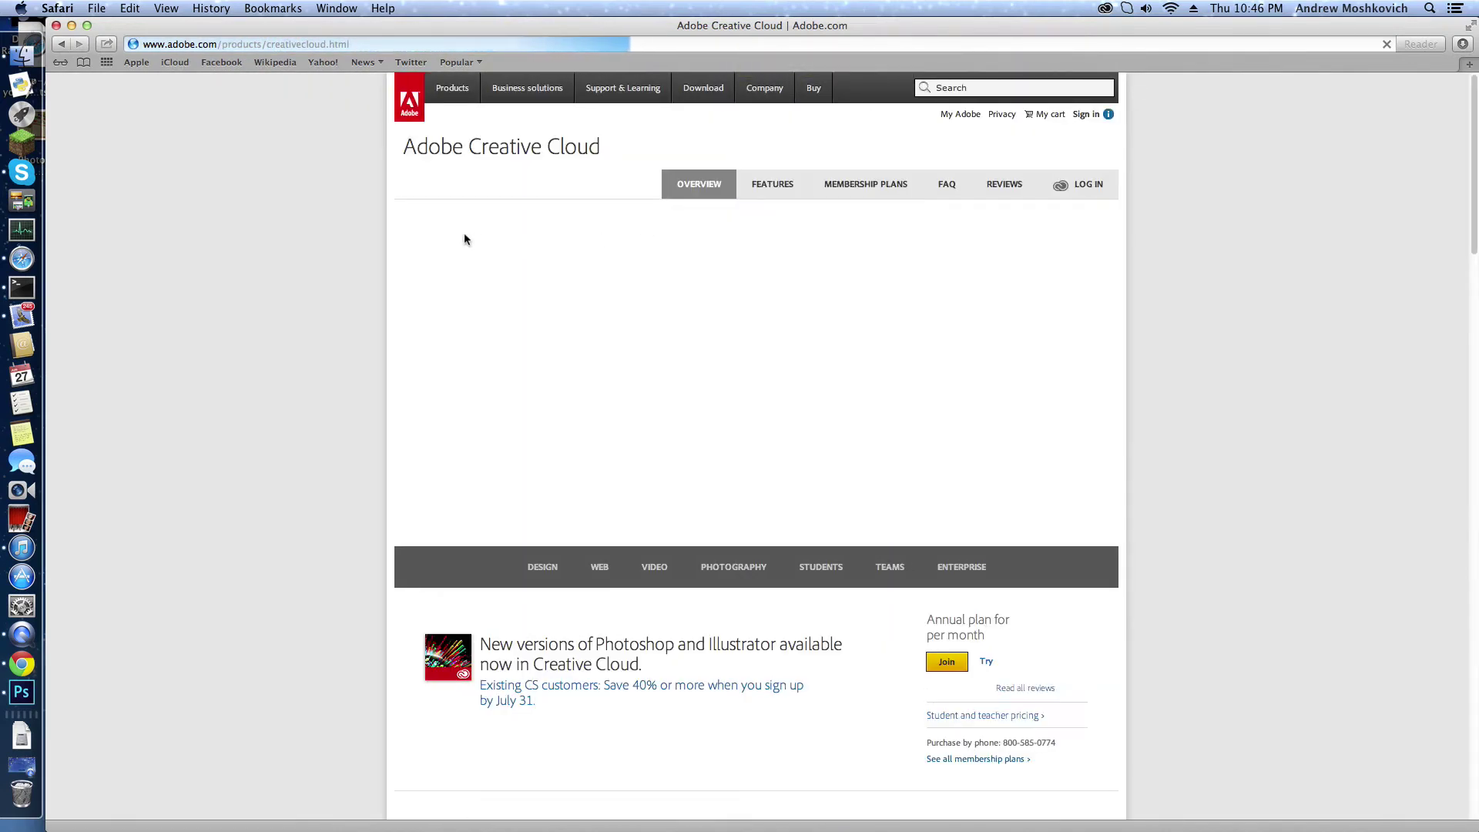
Step: Go to adobe.com's Downloads page and pick the Photoshop featured download
click(713, 83)
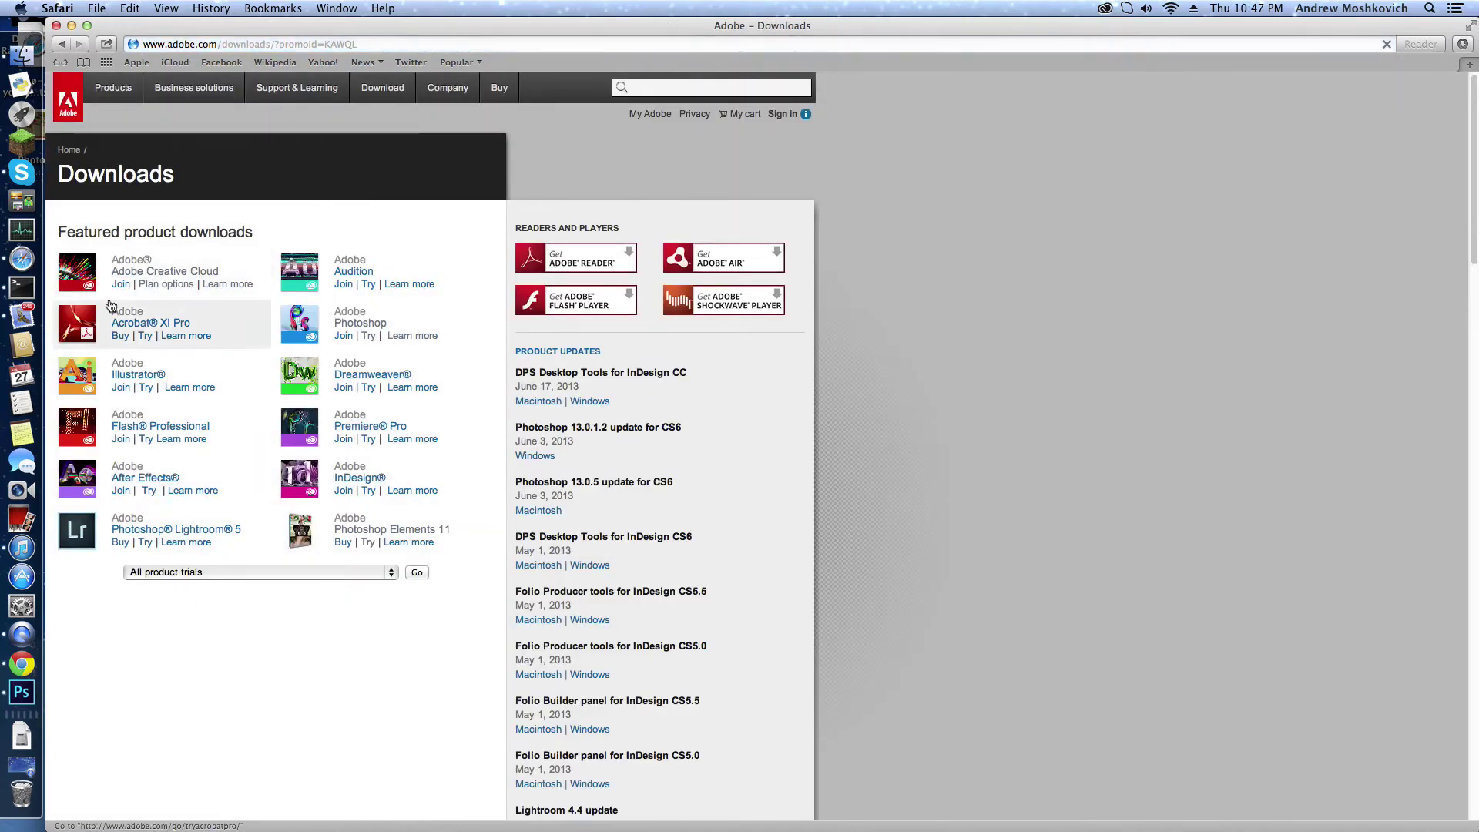
mouse_move(379, 96)
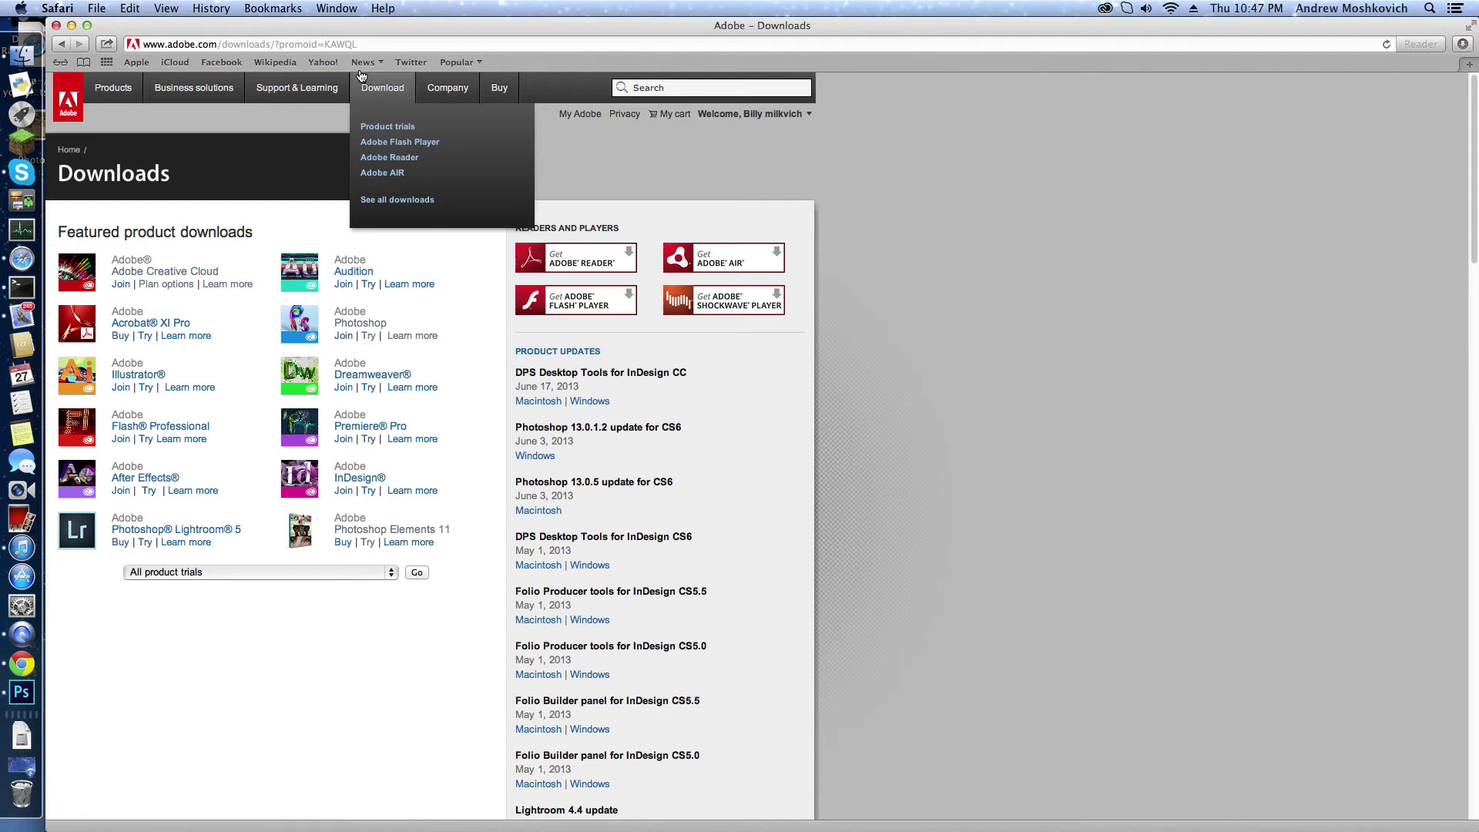
click(241, 710)
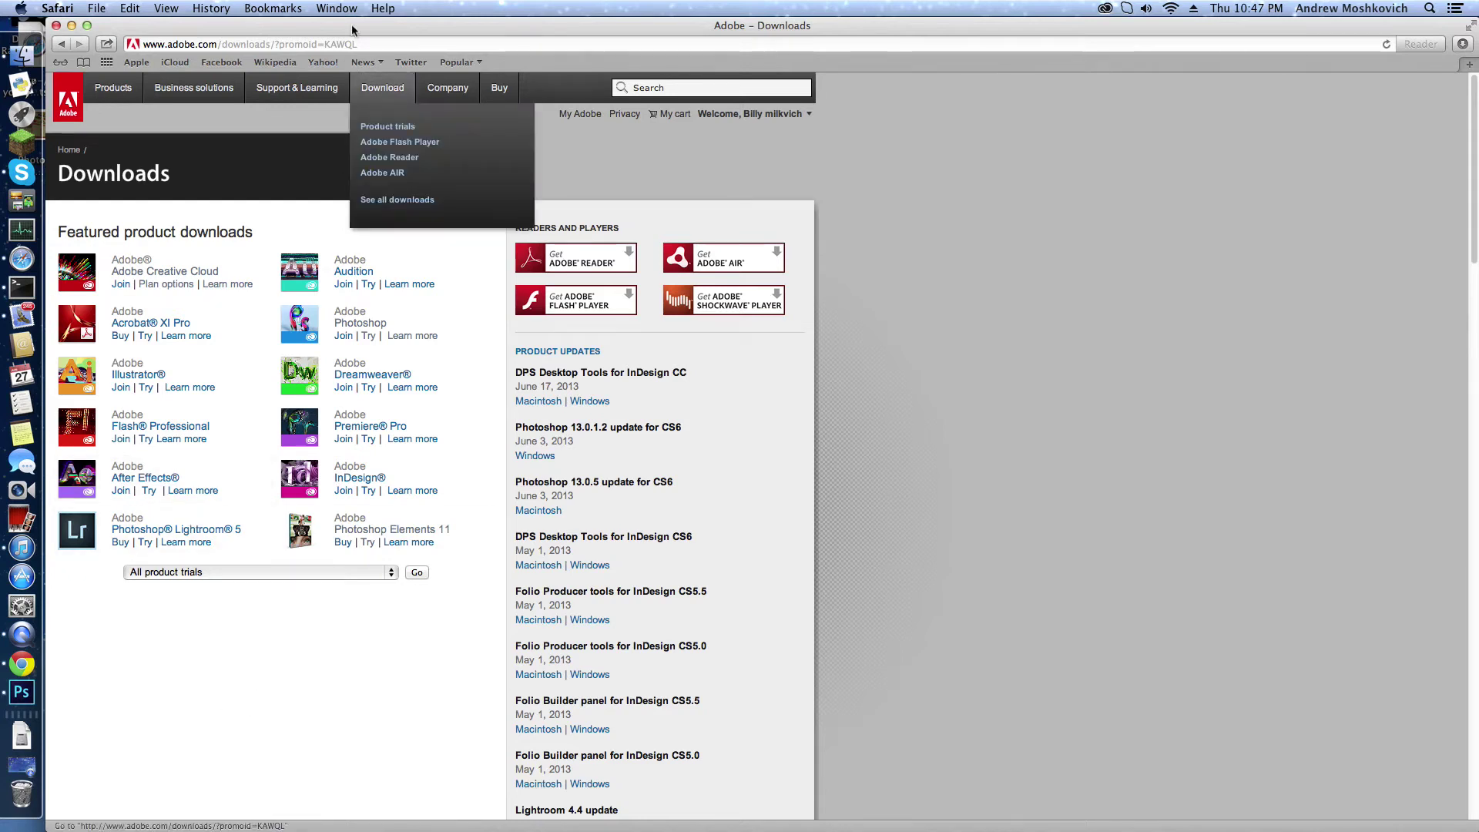
mouse_move(297, 88)
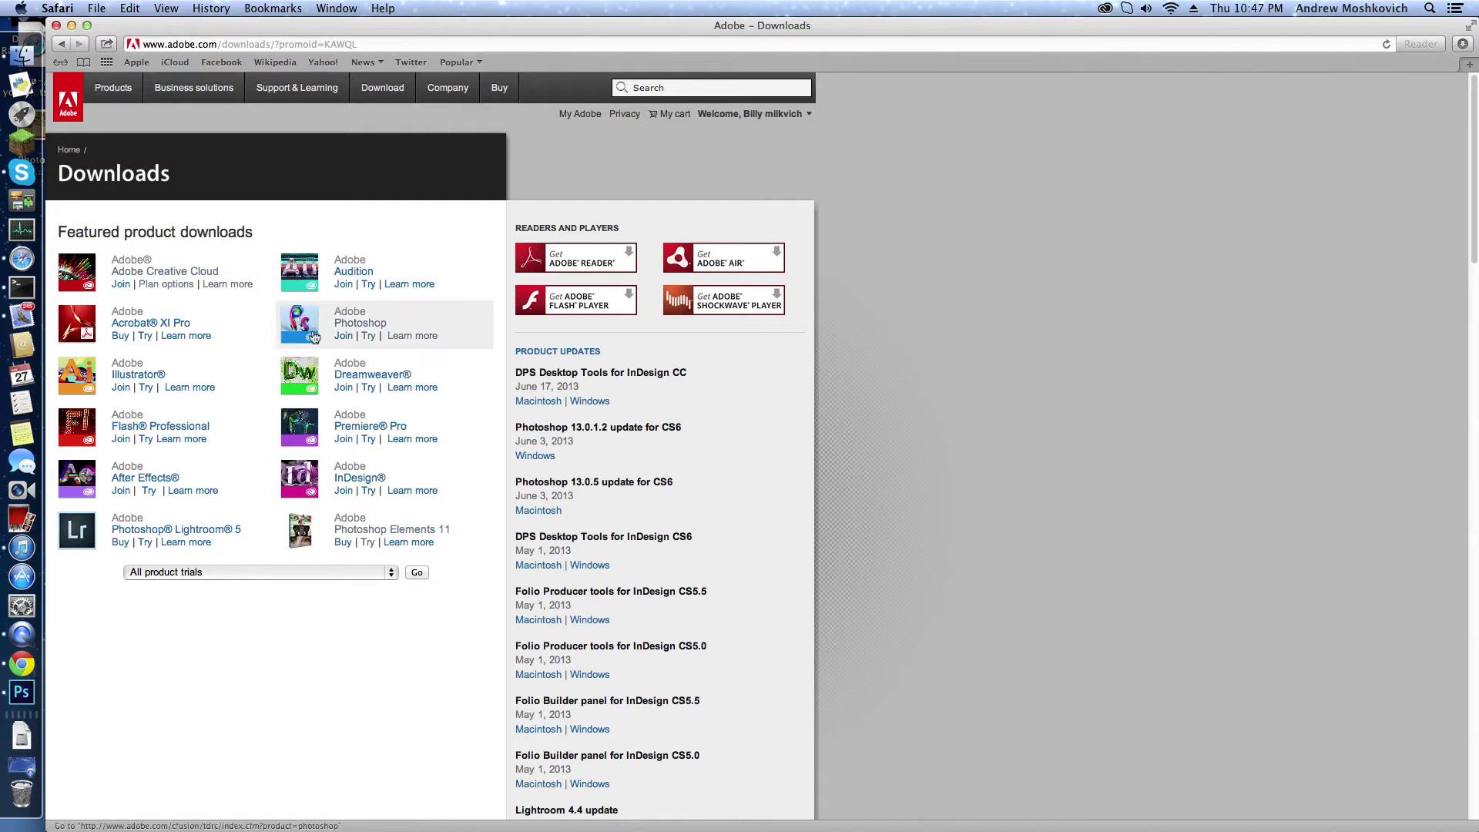
click(305, 324)
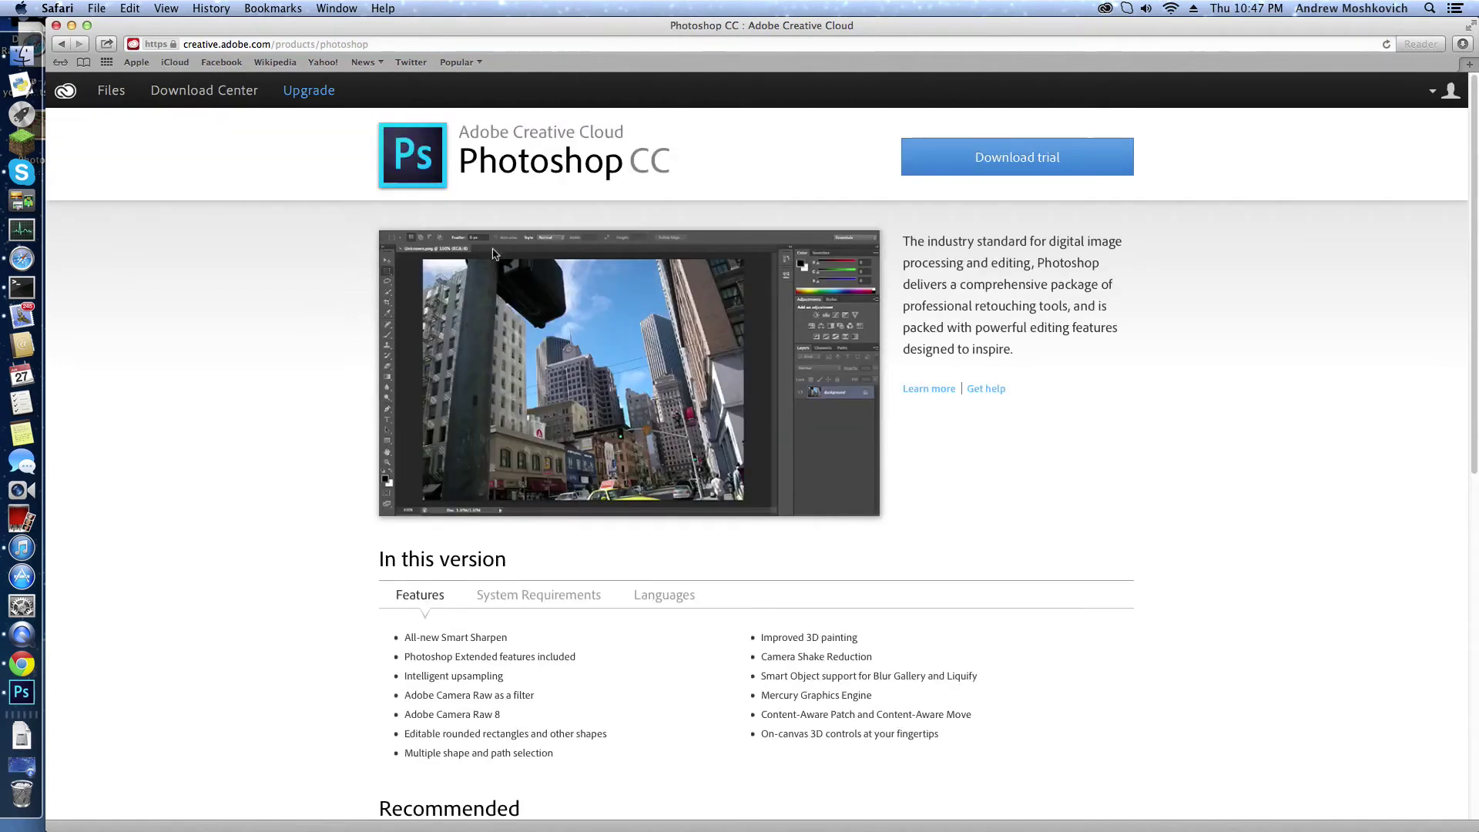
Step: Start the Photoshop CC trial download and show the Downloads stack
click(926, 168)
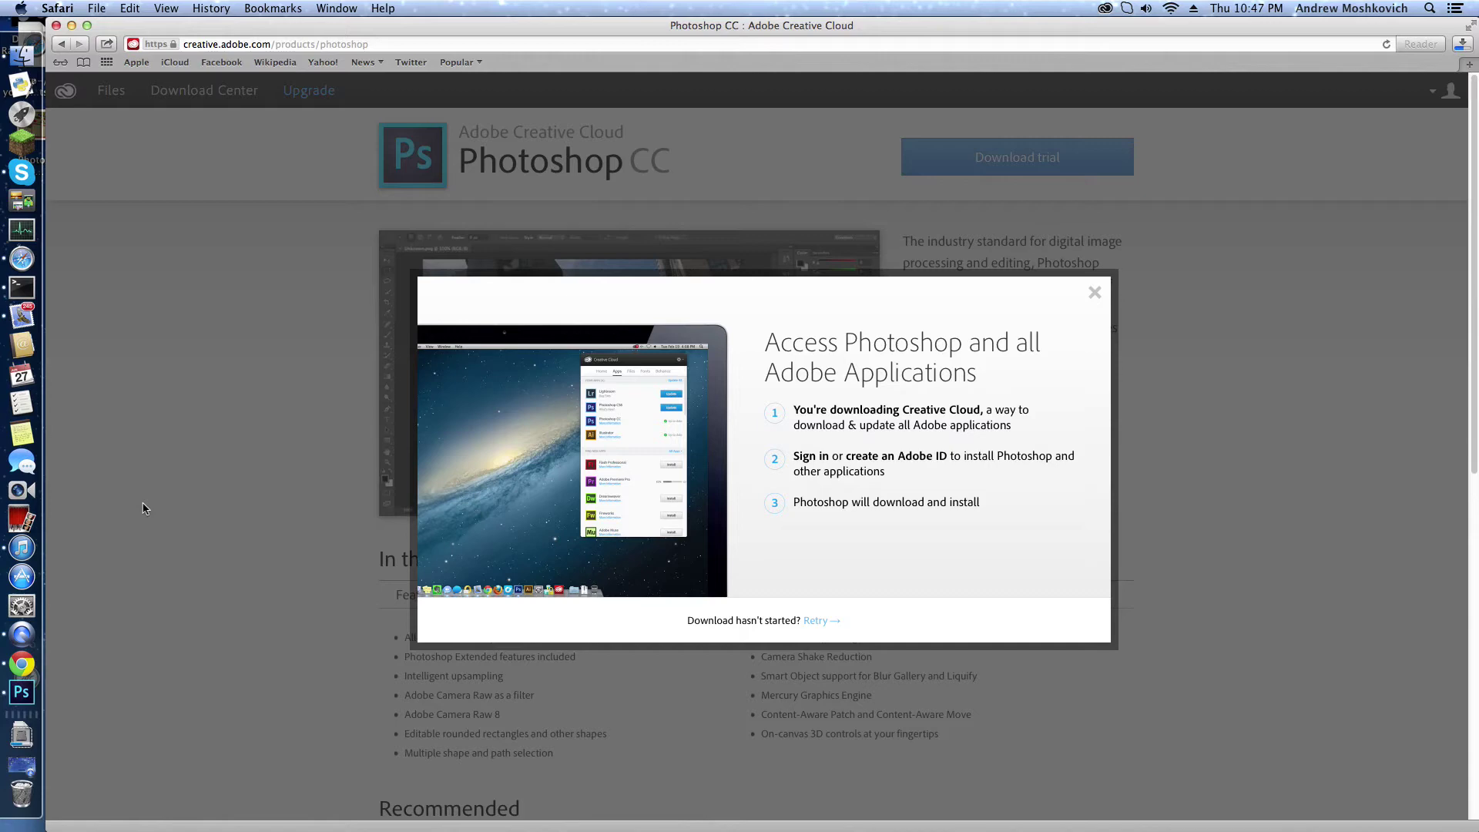
click(61, 743)
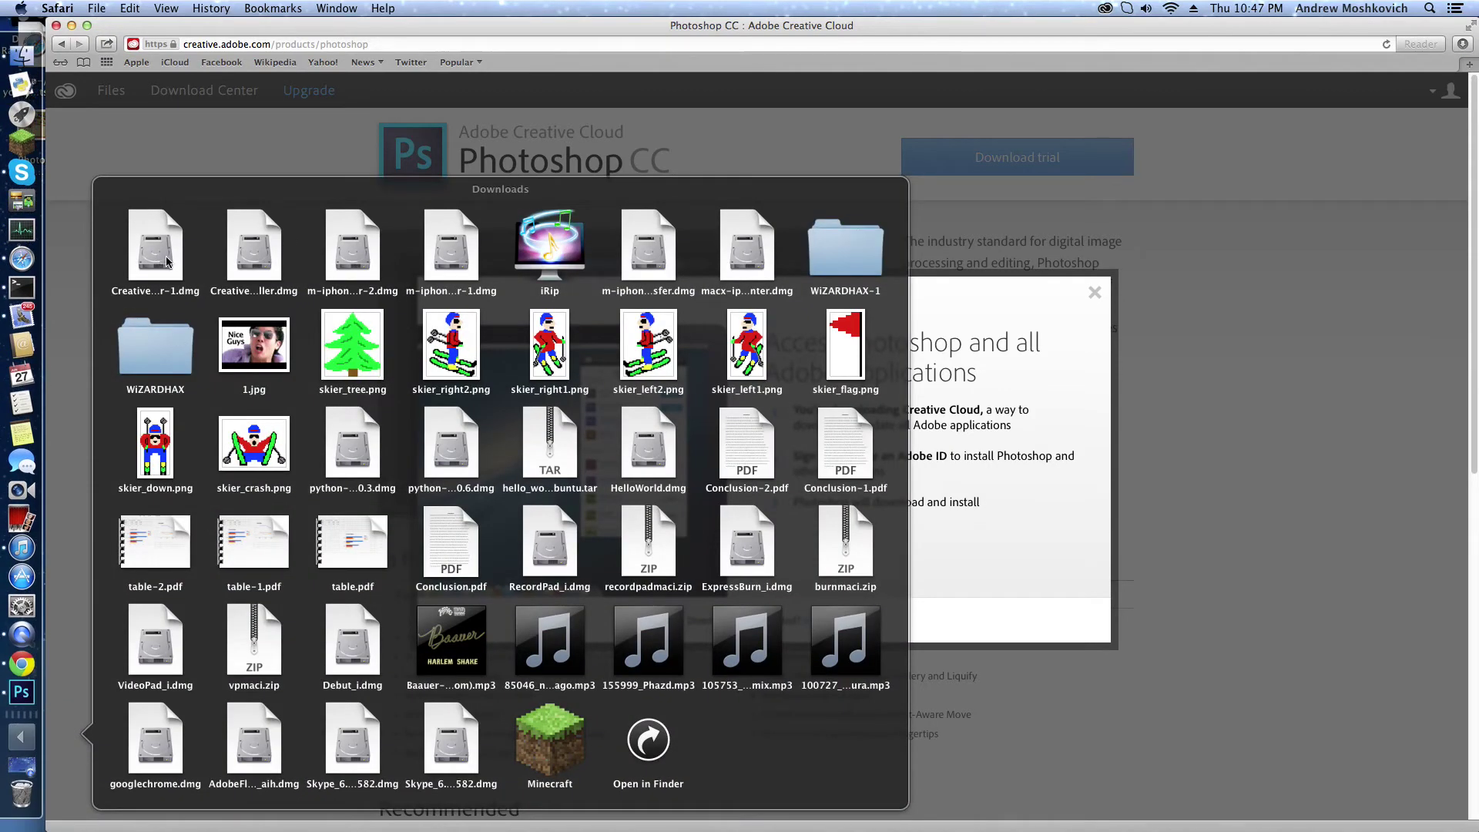
Step: Open Creative Cloud Installer.dmg and run the Creative Cloud installer
click(251, 266)
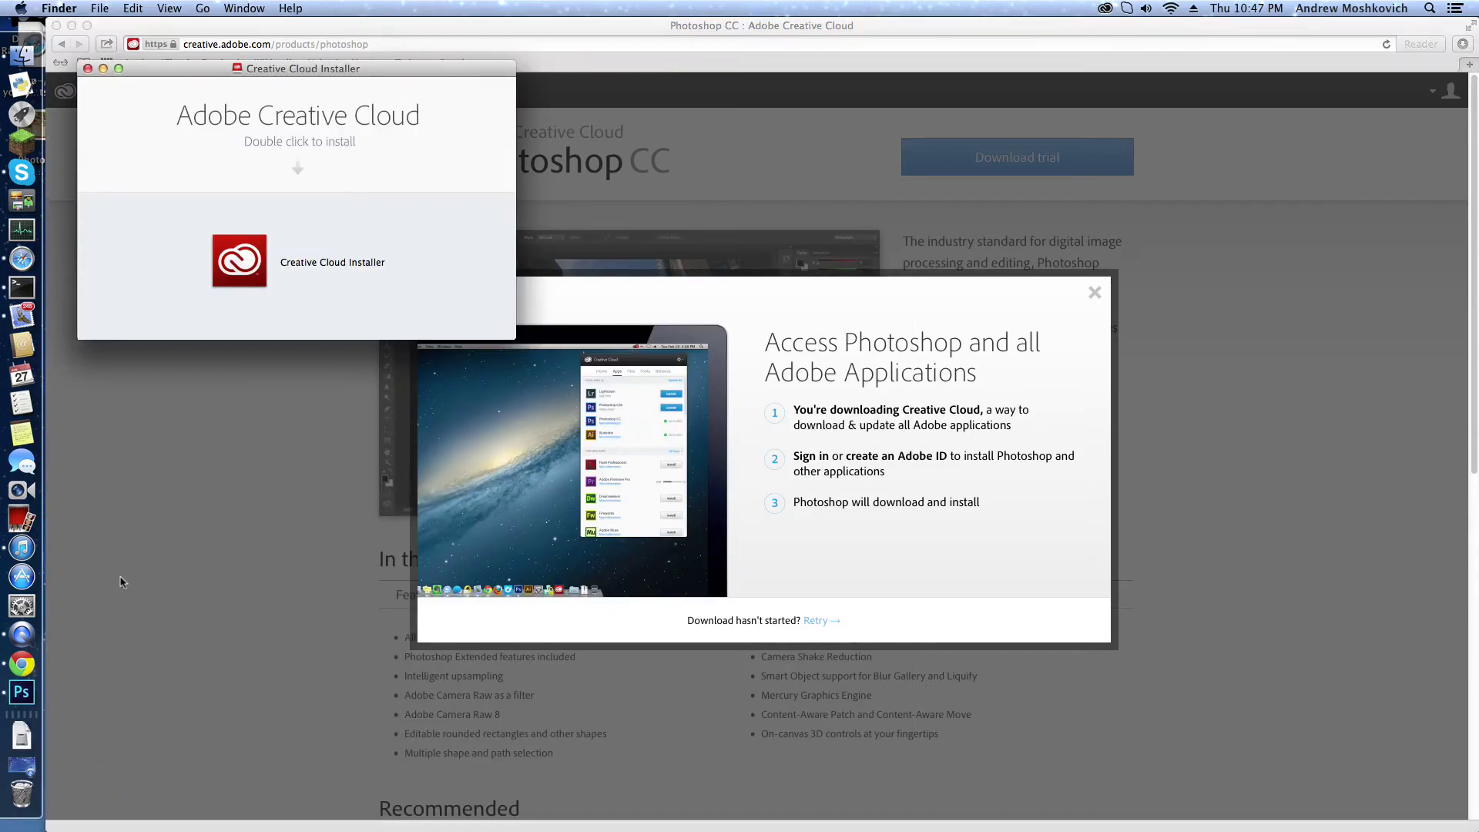
click(87, 68)
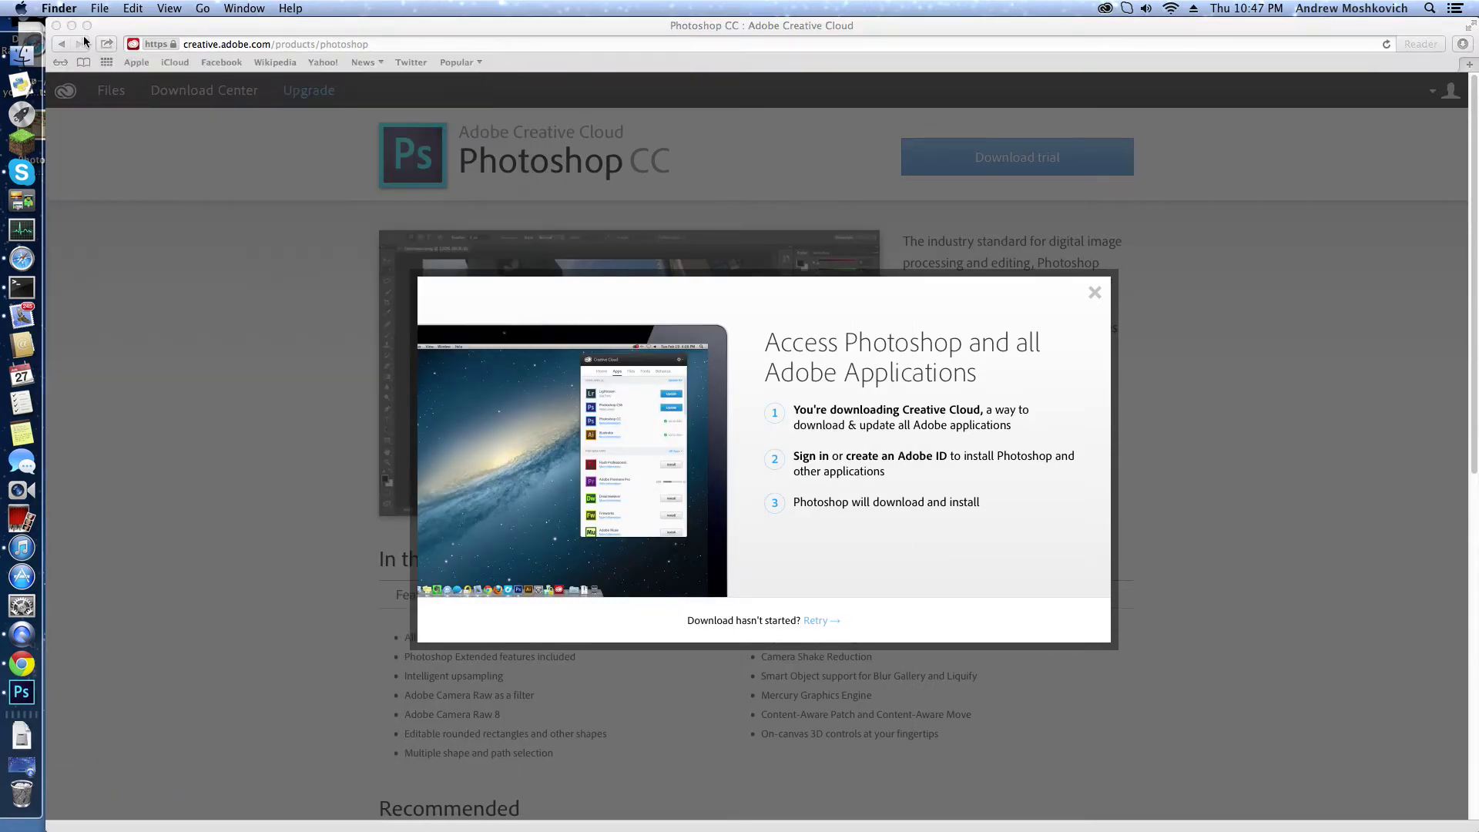
mouse_move(1416, 793)
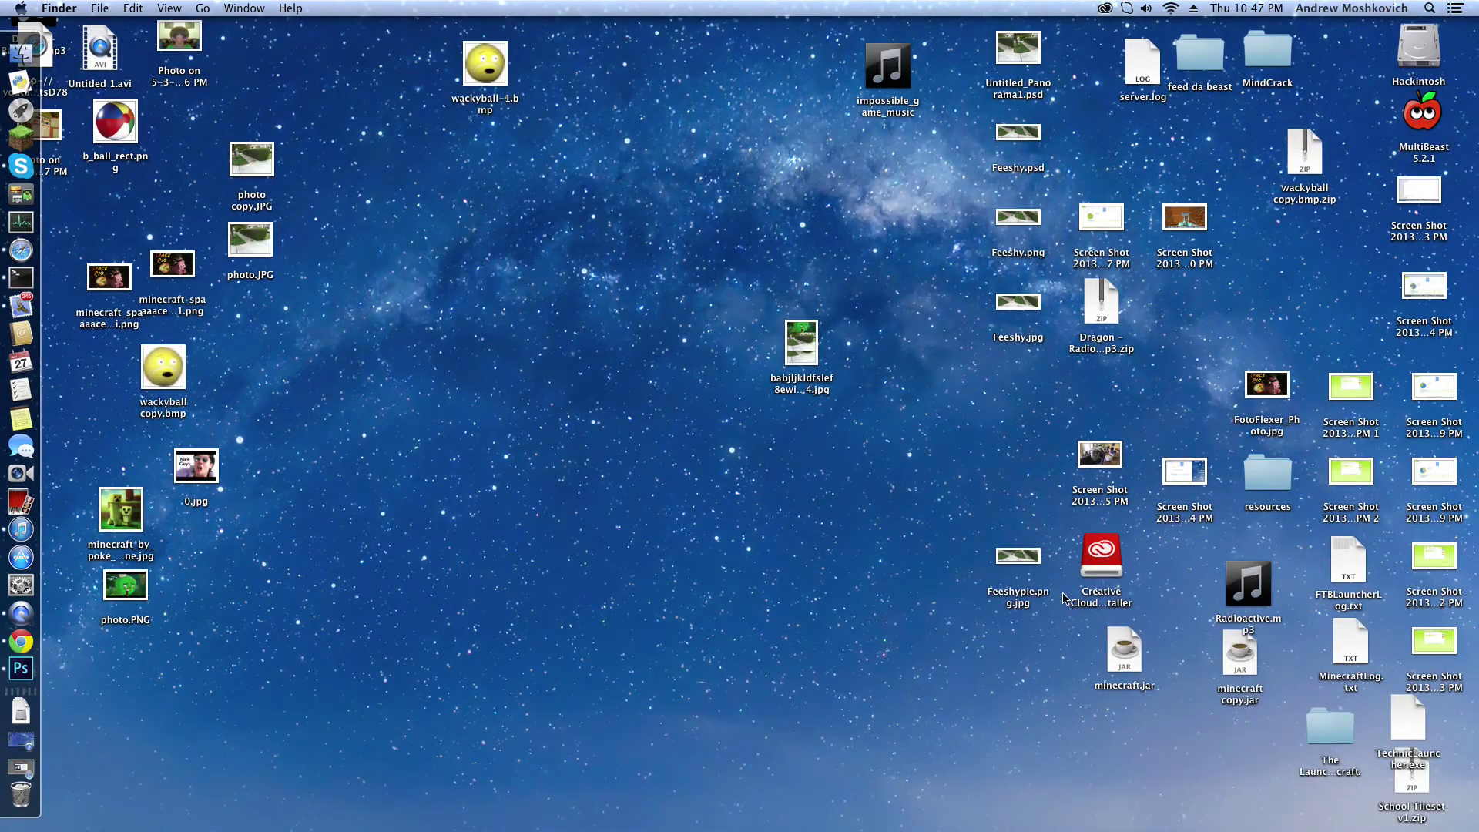
double_click(1091, 581)
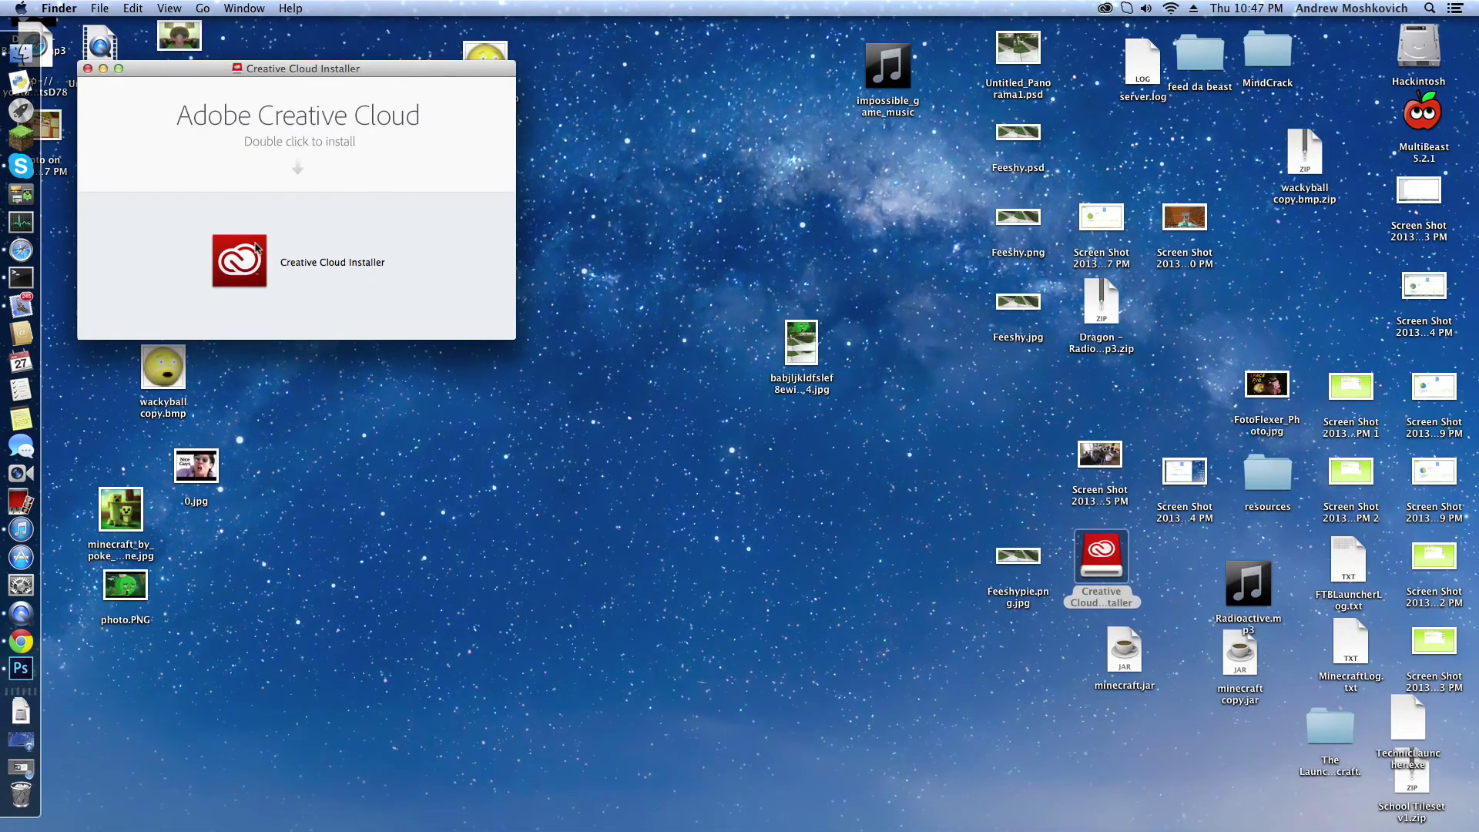
click(251, 267)
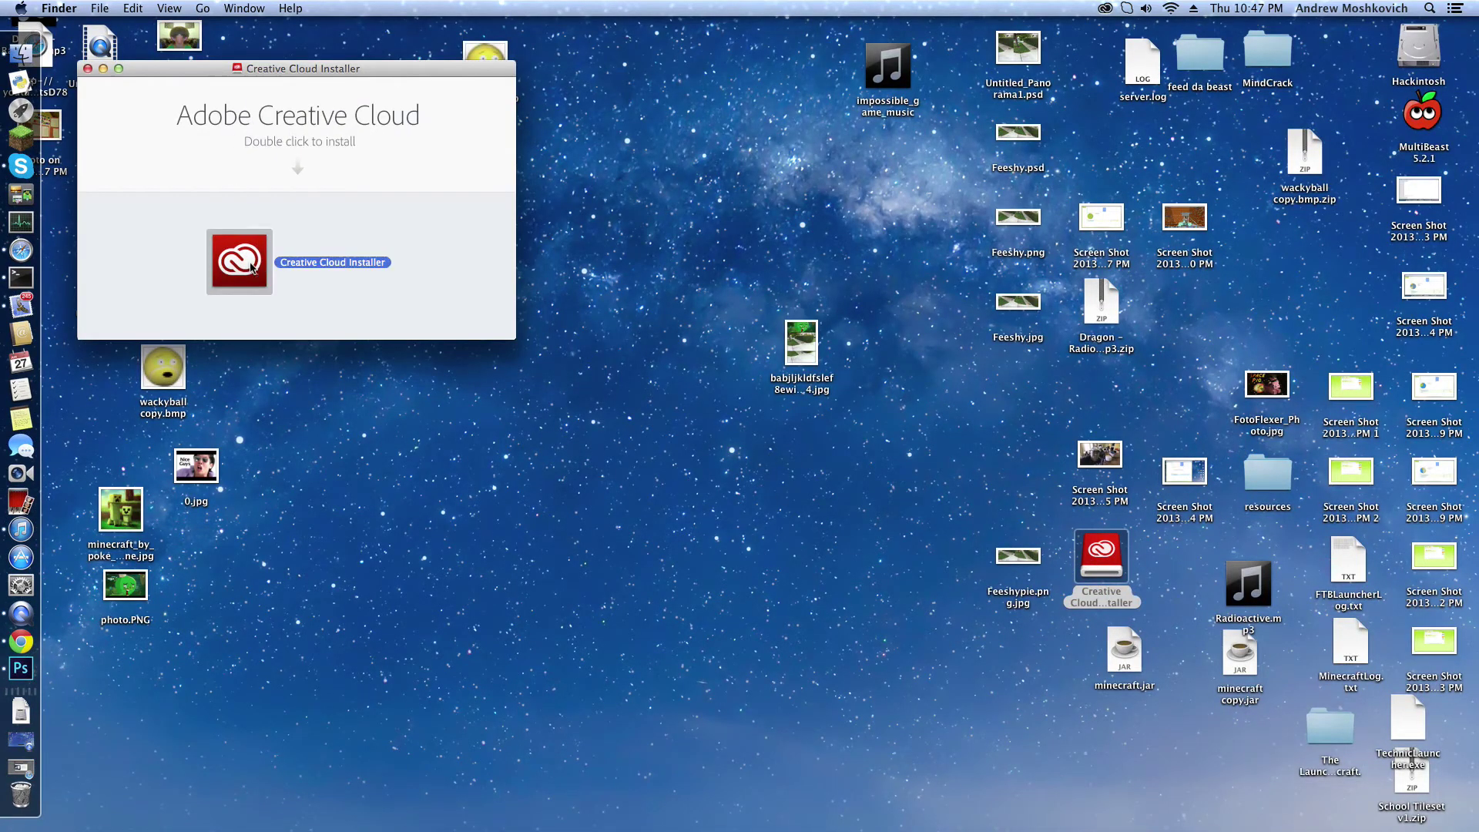
click(87, 69)
click(1428, 8)
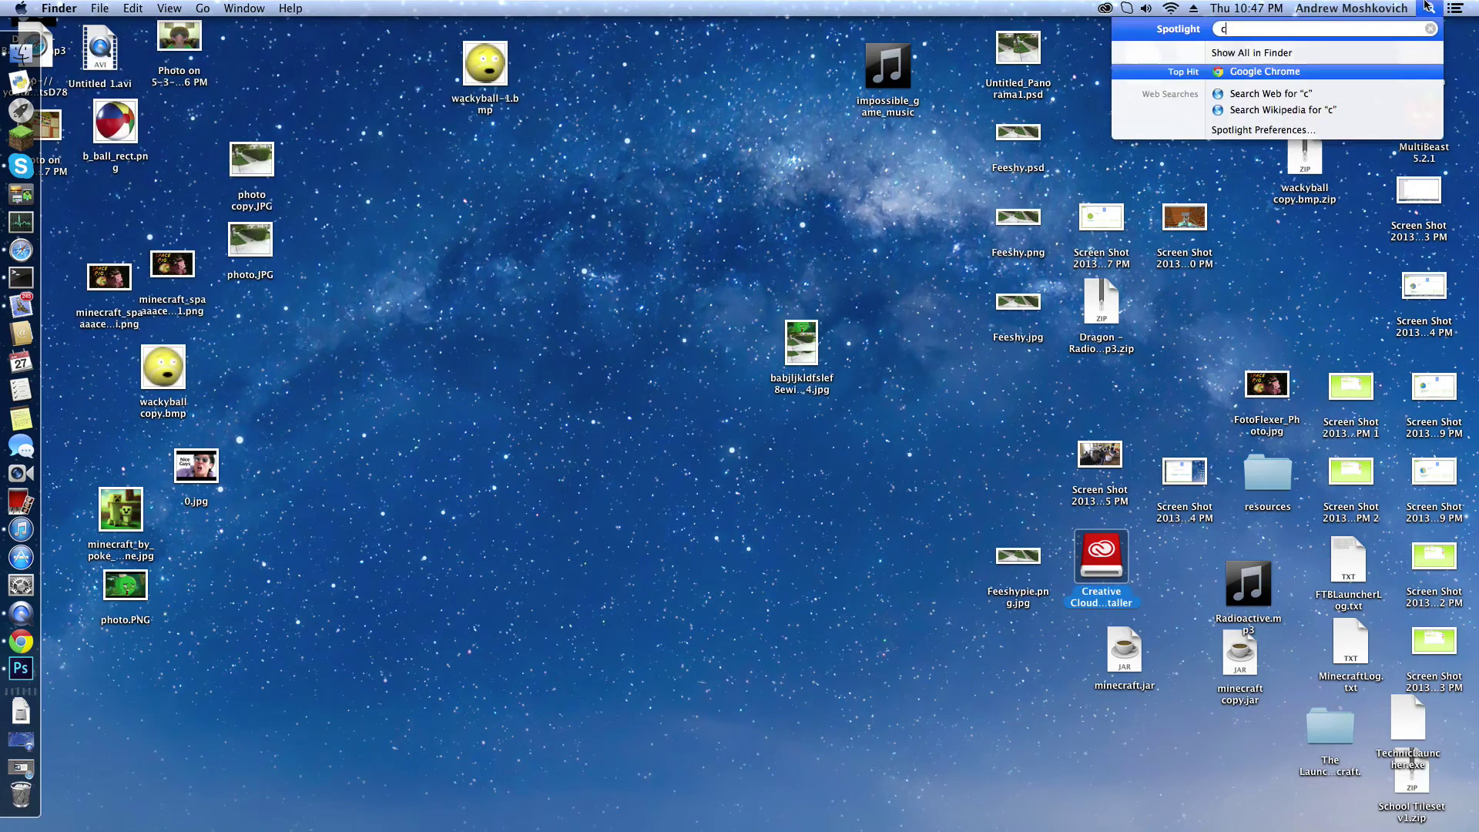
Step: Open Creative Cloud via Spotlight and detach its panel into a separate window
text(crea)
click(1307, 80)
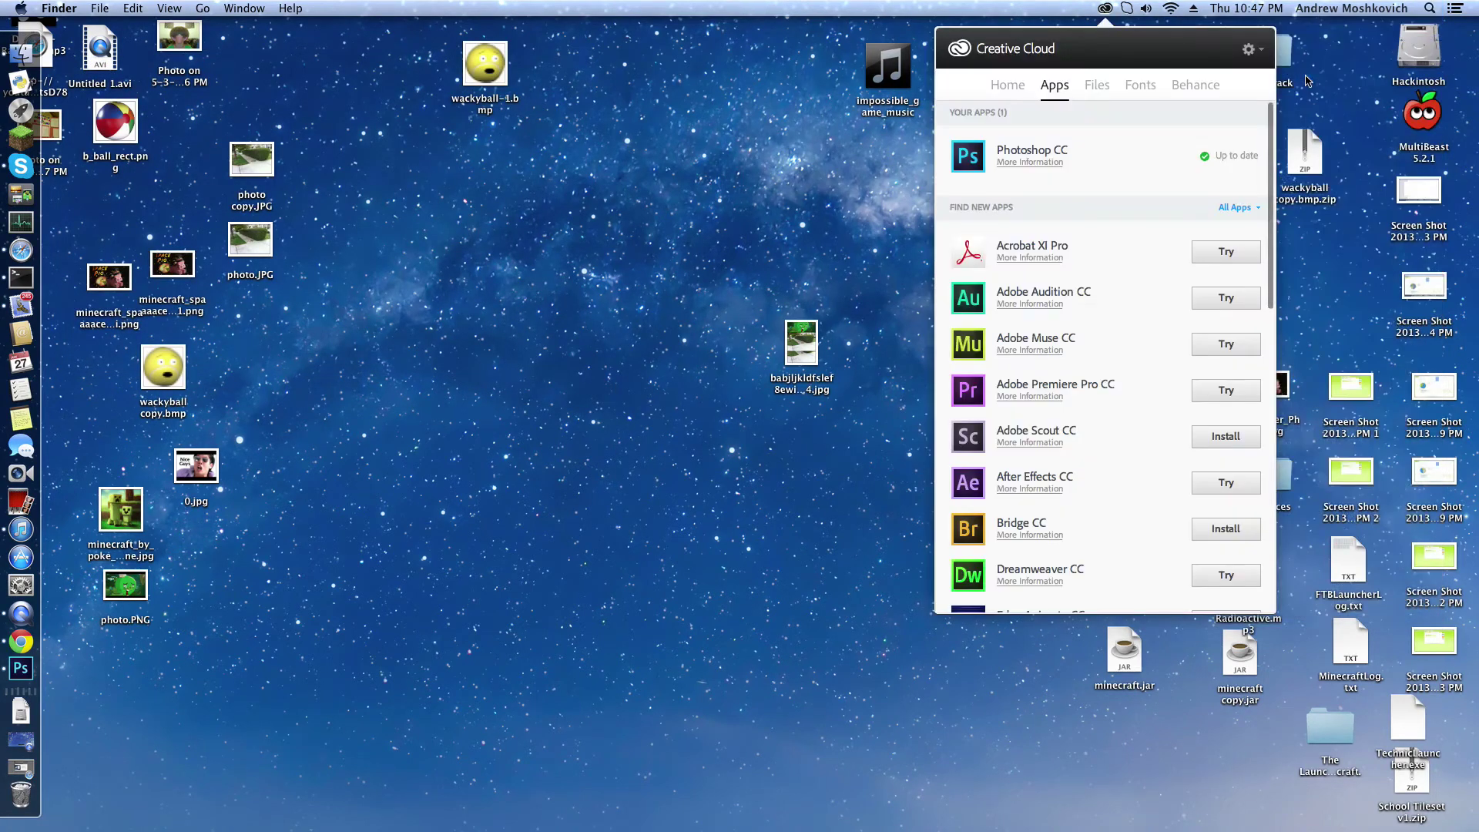
drag(1069, 39, 771, 116)
scroll(772, 291, down, 10)
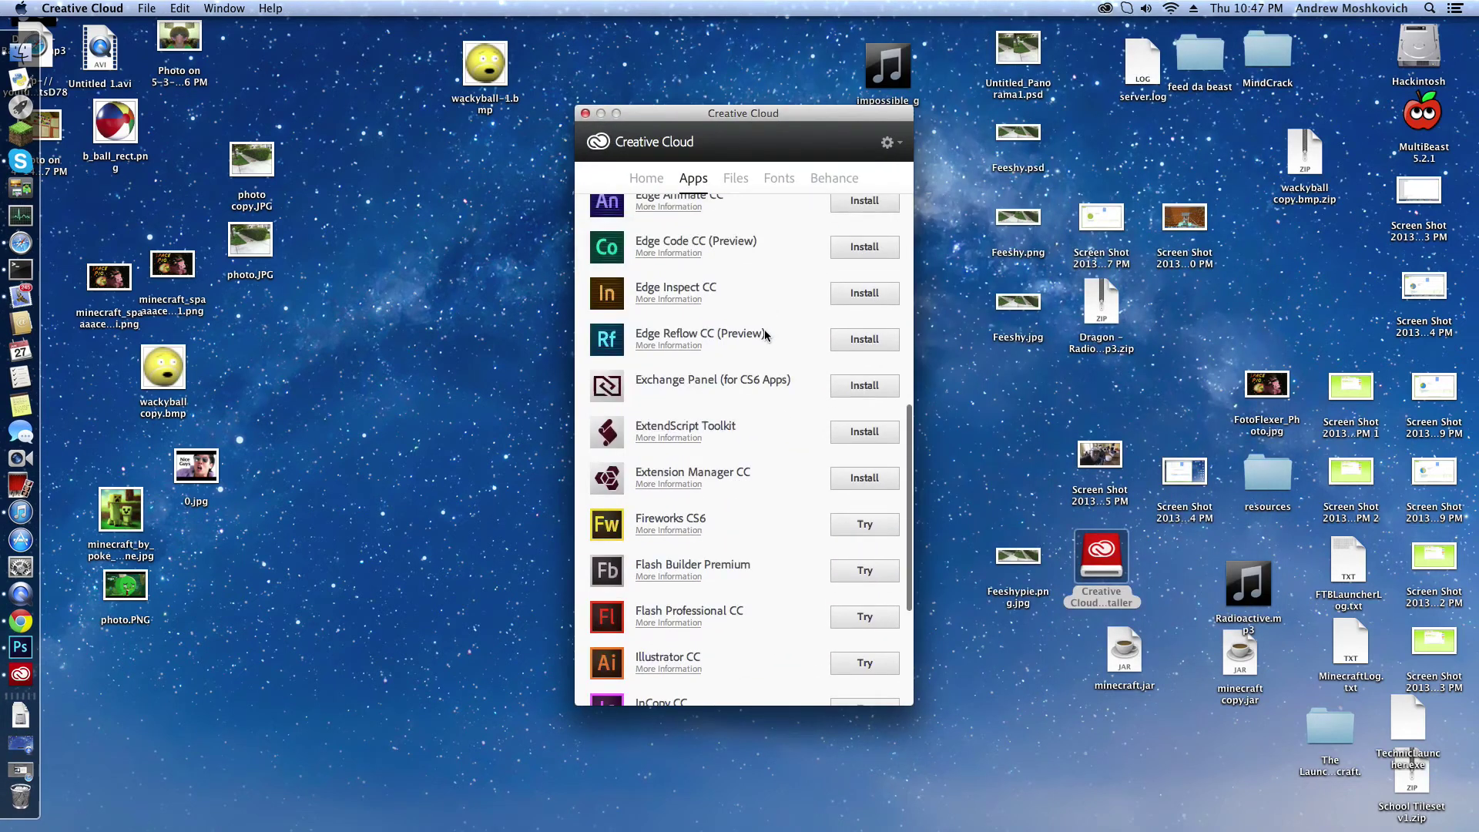
scroll(656, 198, up, 1)
Step: Browse the panel's Home, Behance, Fonts and Files sections
click(660, 181)
click(704, 229)
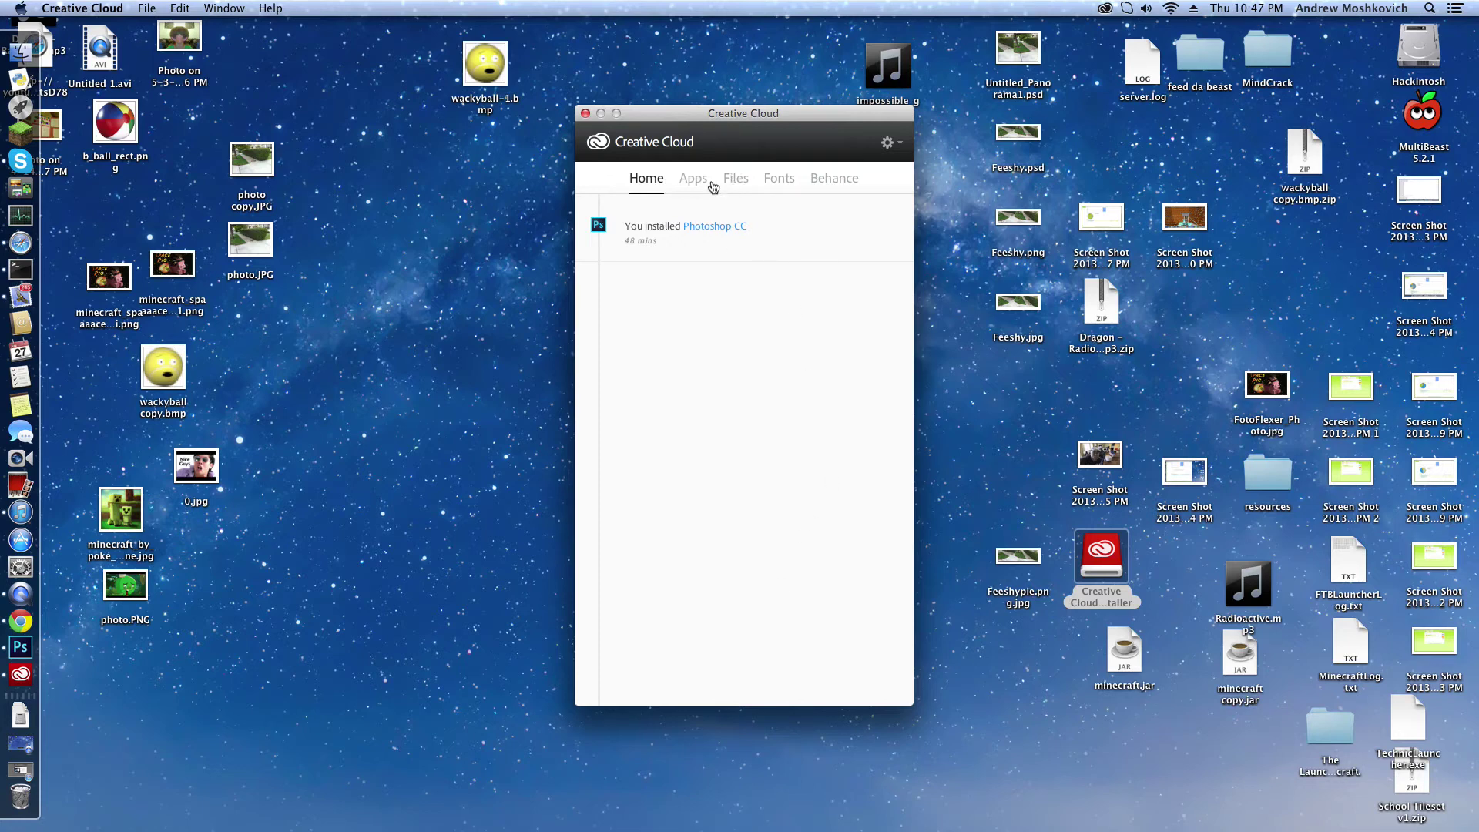
click(835, 179)
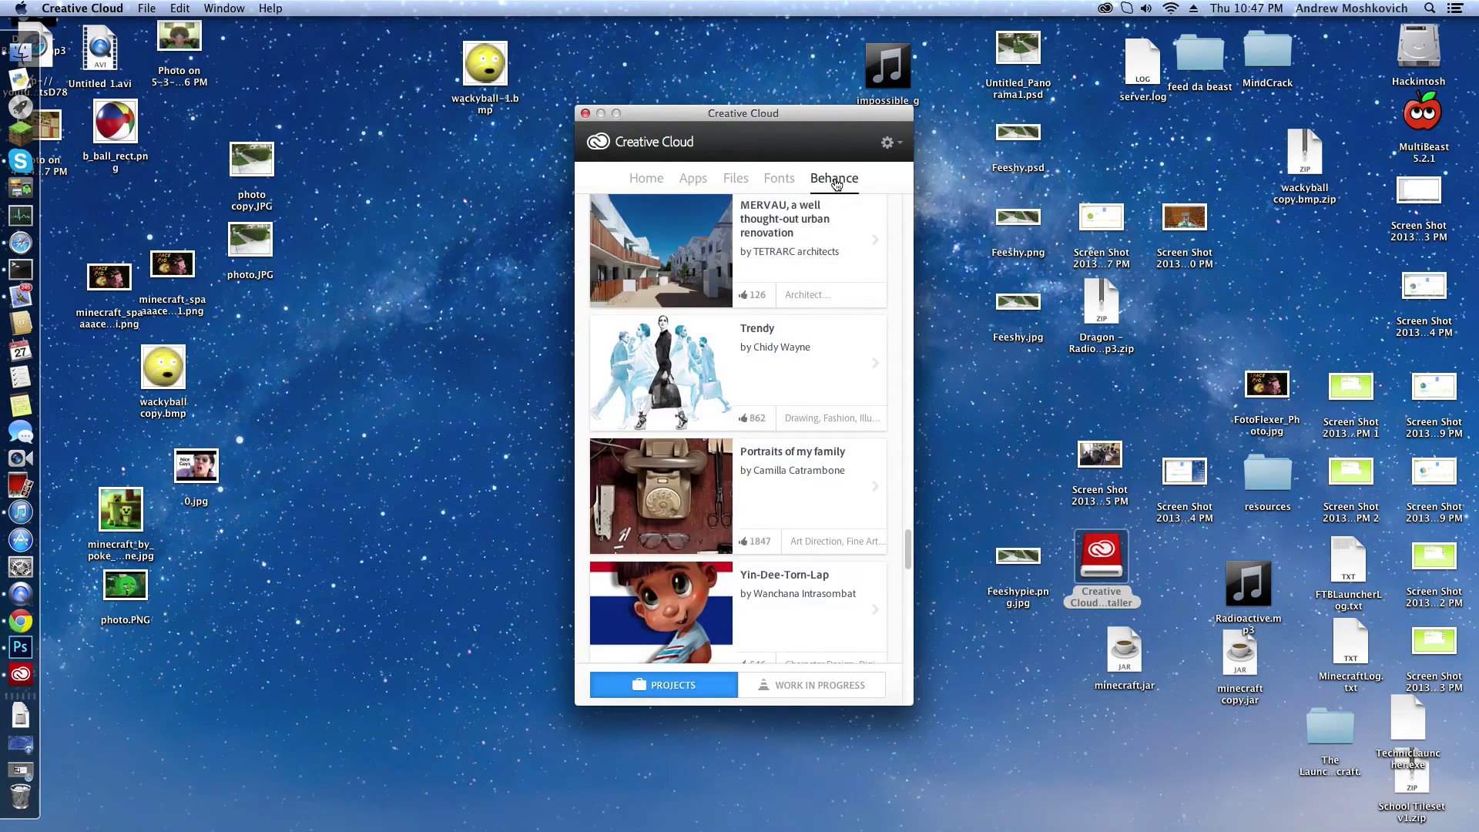
click(791, 181)
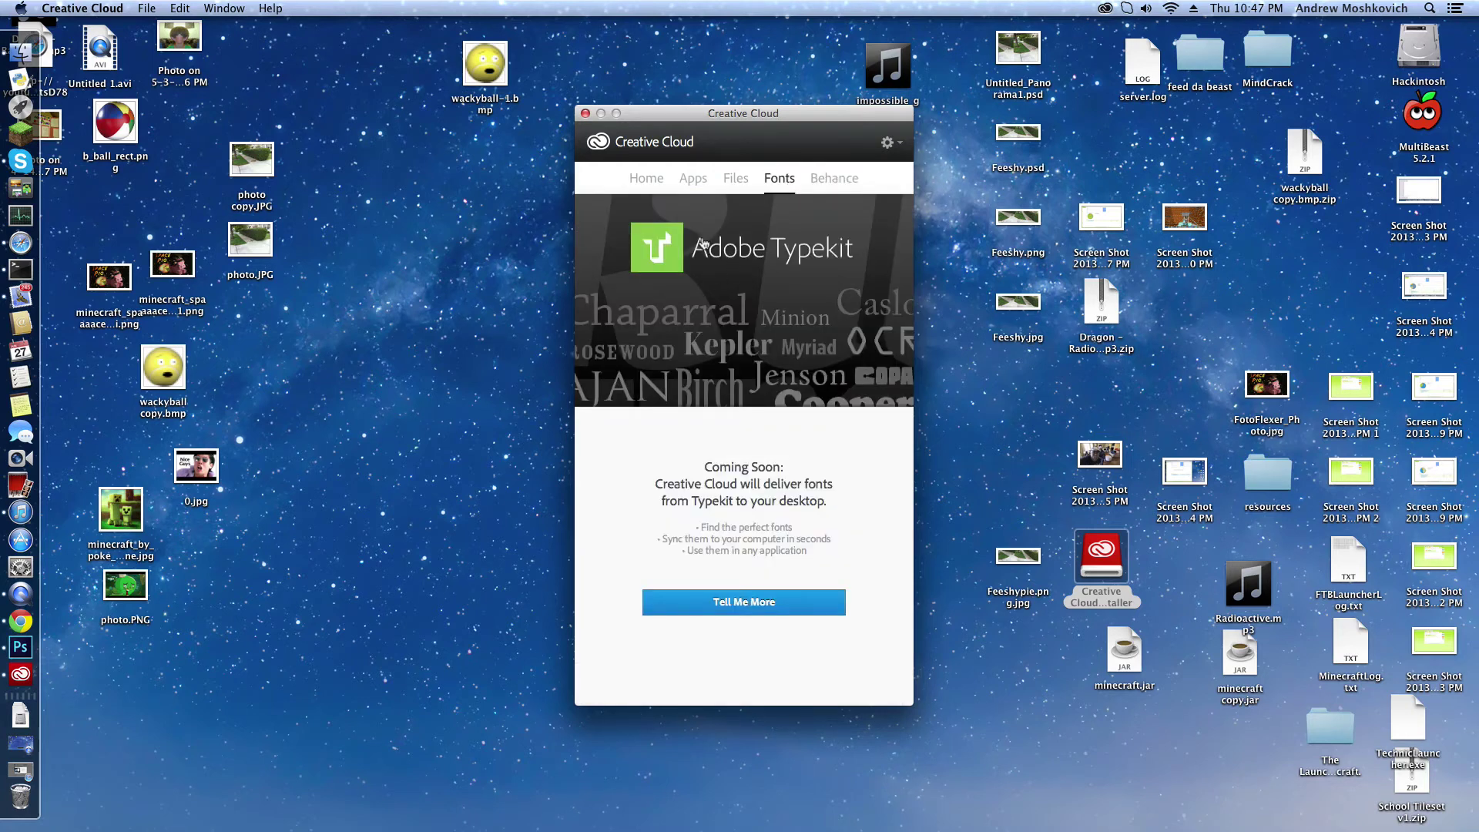
click(736, 183)
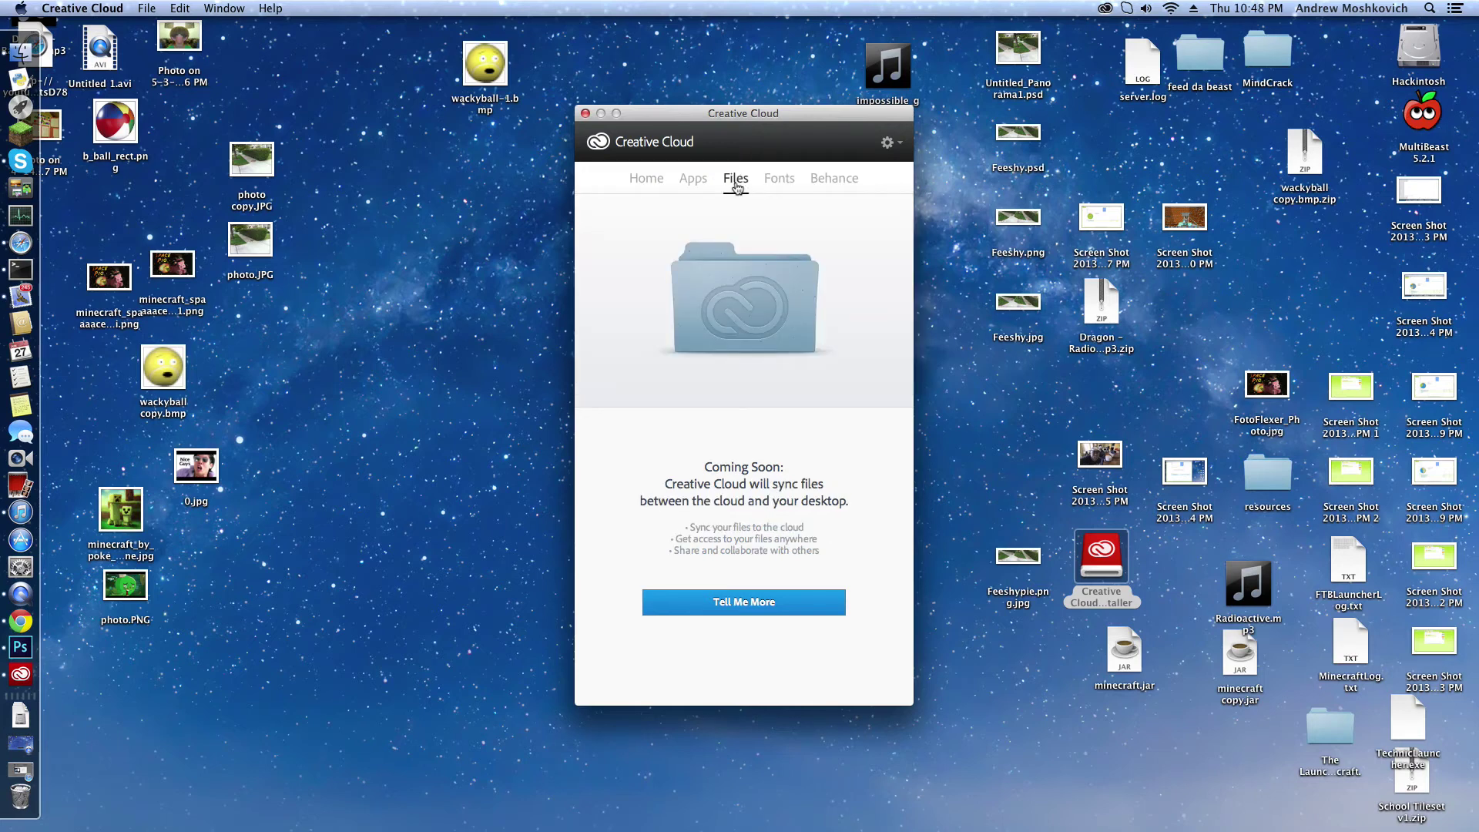
Step: Return to the Apps list and browse Photoshop CC and the offered apps, finishing at the top
click(693, 184)
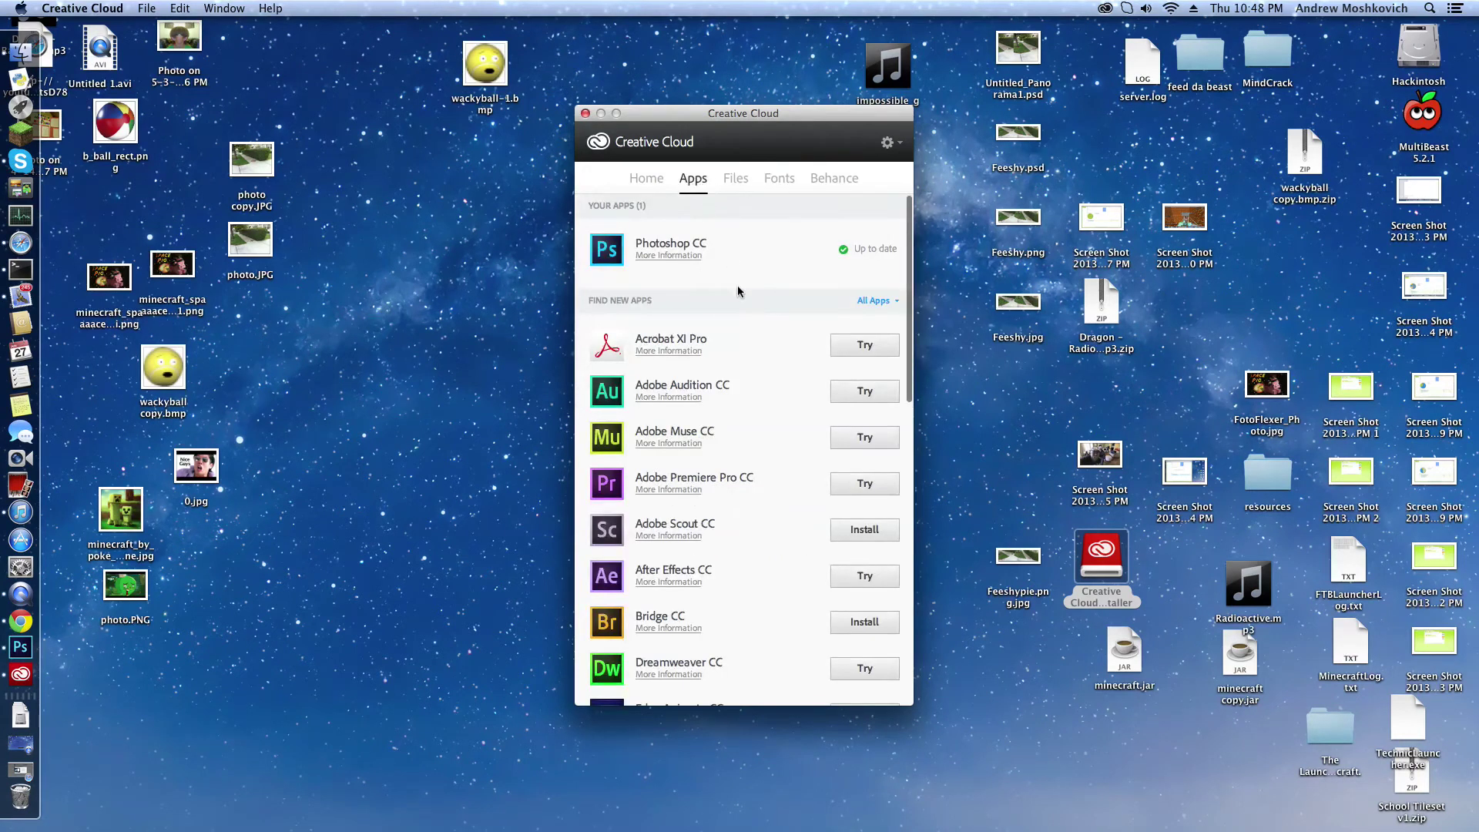
scroll(710, 257, down, 5)
scroll(710, 256, up, 5)
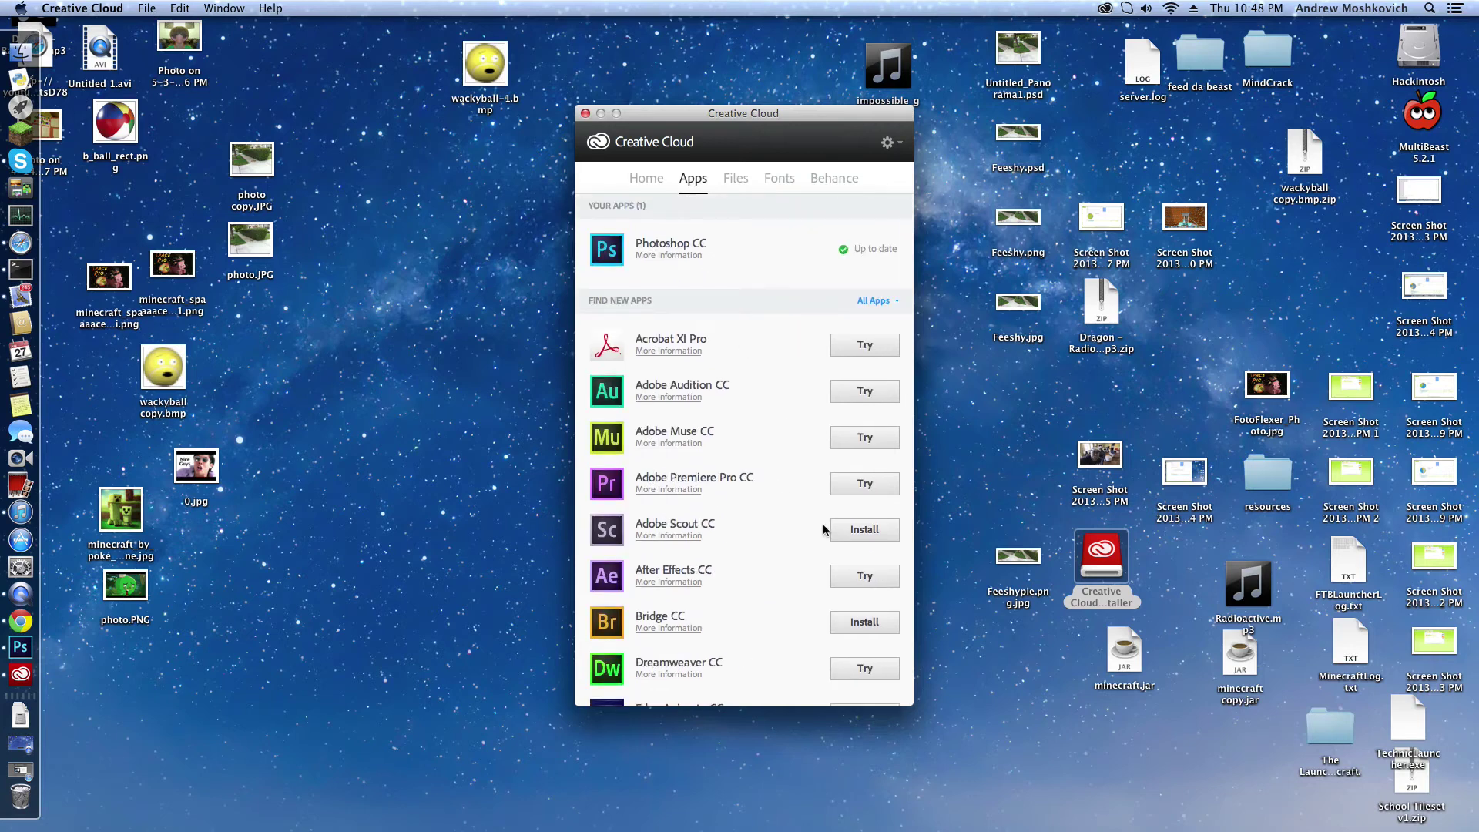
scroll(853, 554, down, 5)
scroll(855, 501, down, 5)
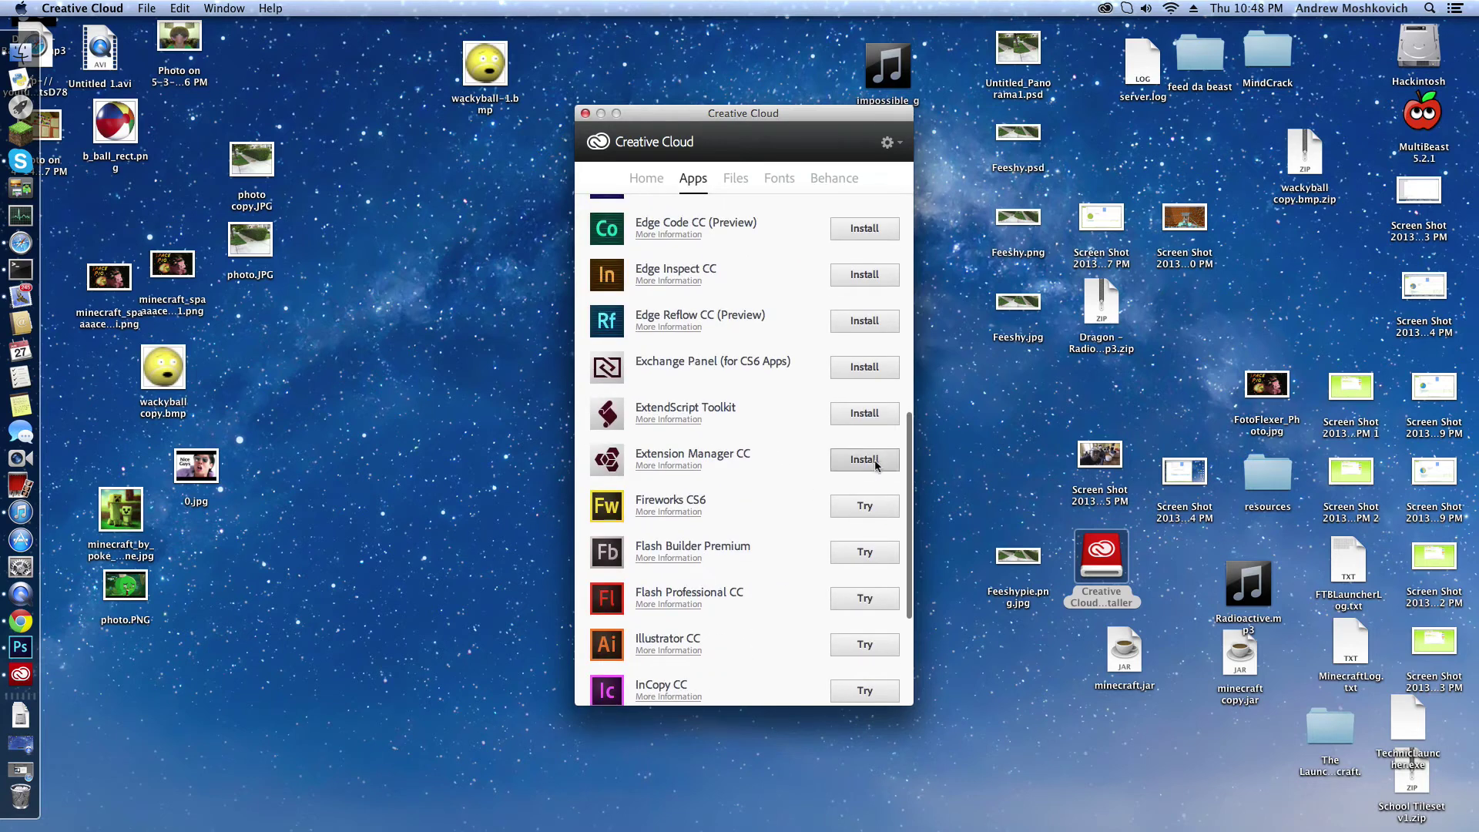
scroll(821, 478, down, 4)
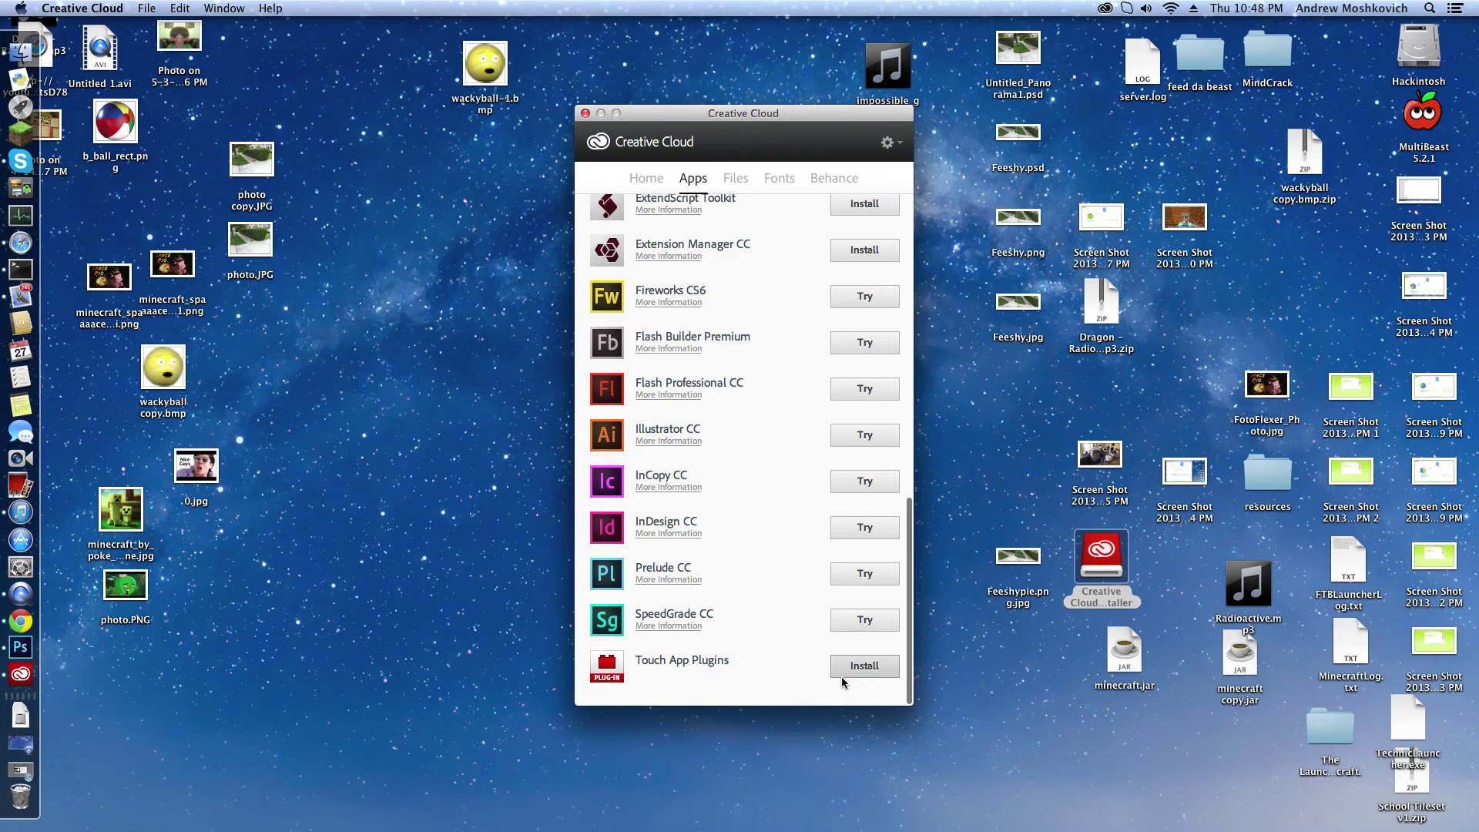
scroll(809, 599, up, 1)
scroll(855, 268, up, 8)
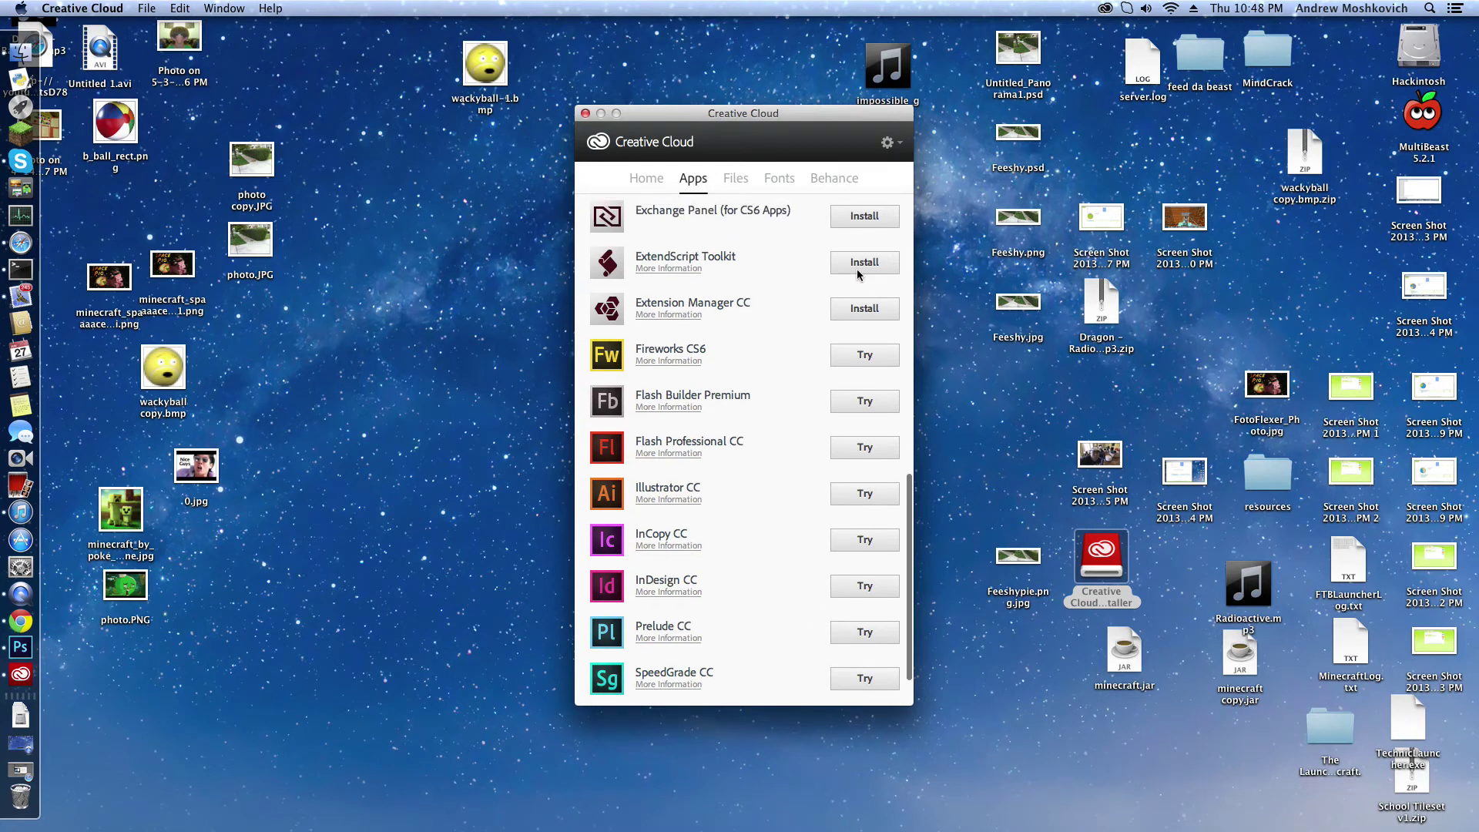
scroll(845, 266, up, 1)
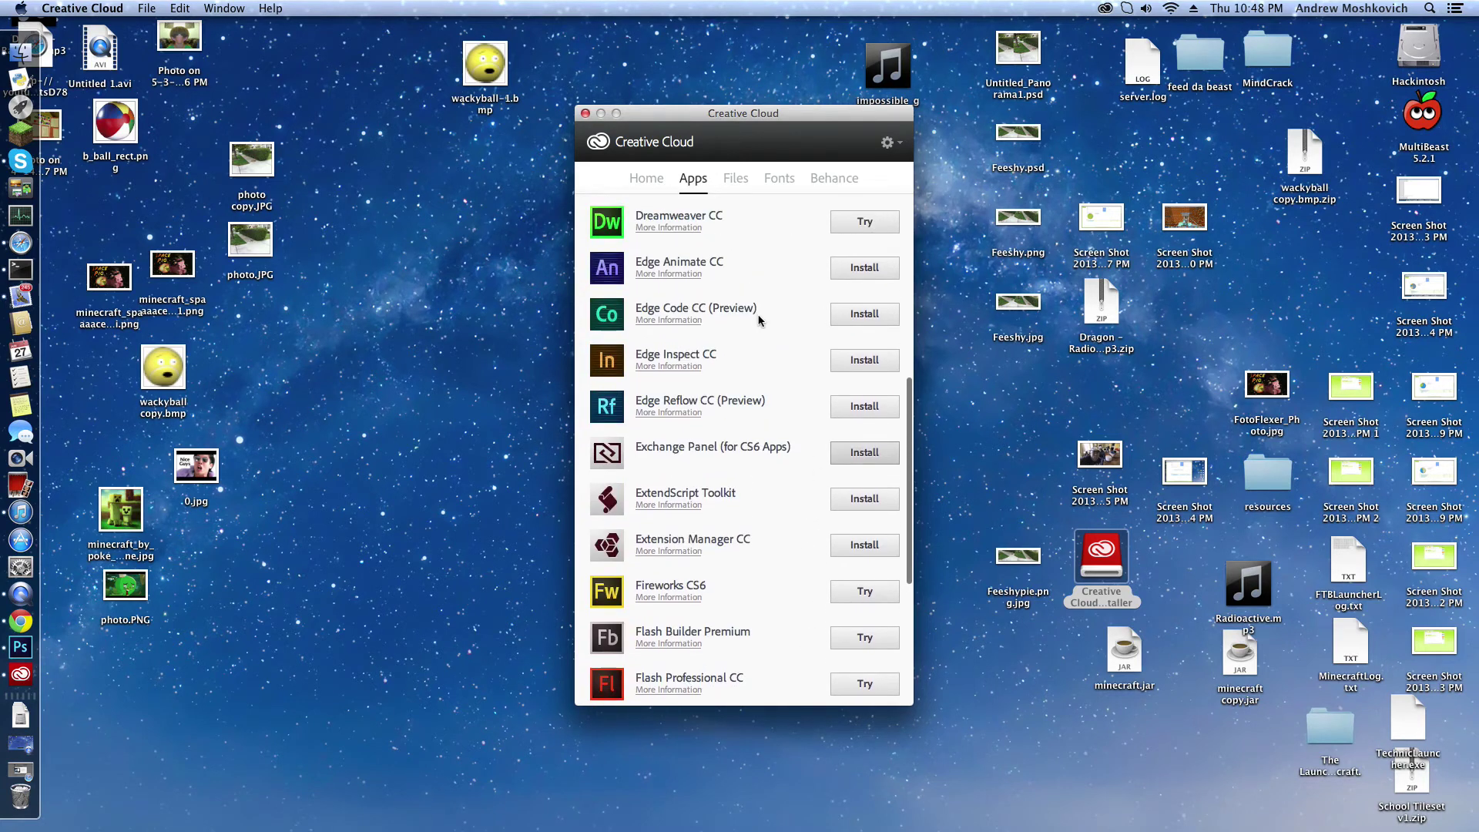
scroll(761, 320, up, 12)
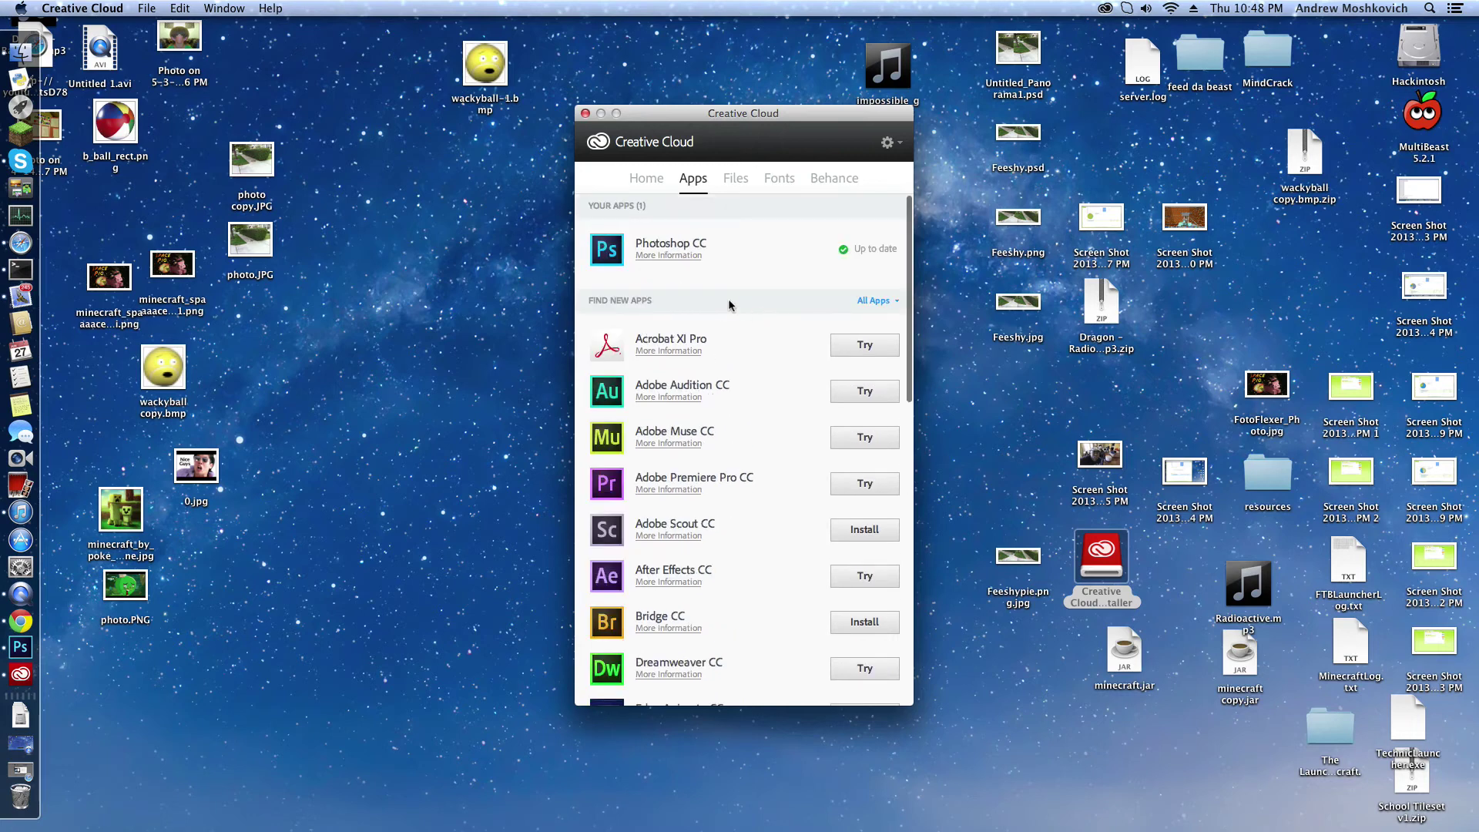
scroll(730, 305, down, 14)
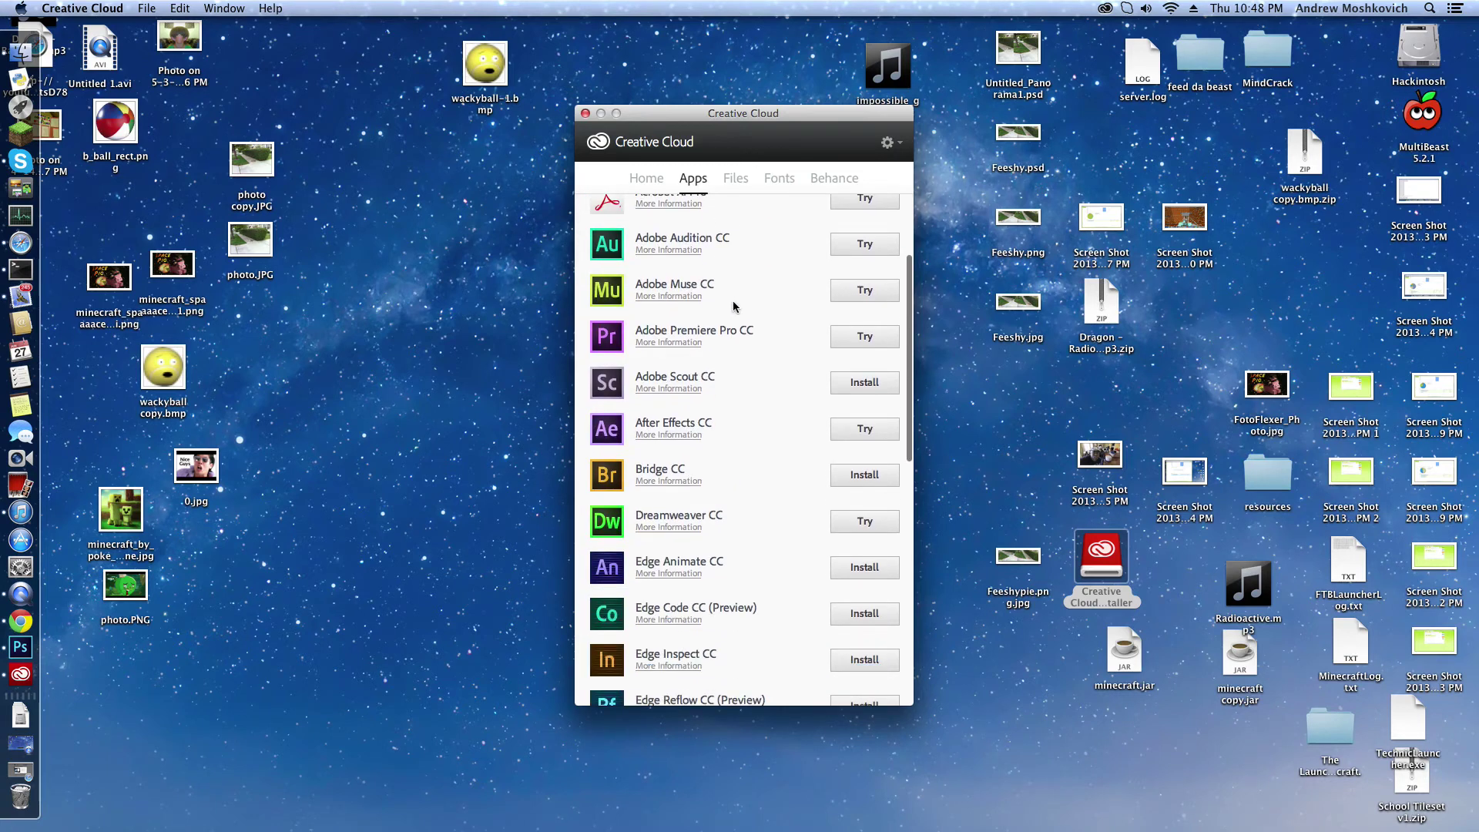
scroll(741, 462, down, 3)
scroll(745, 622, up, 17)
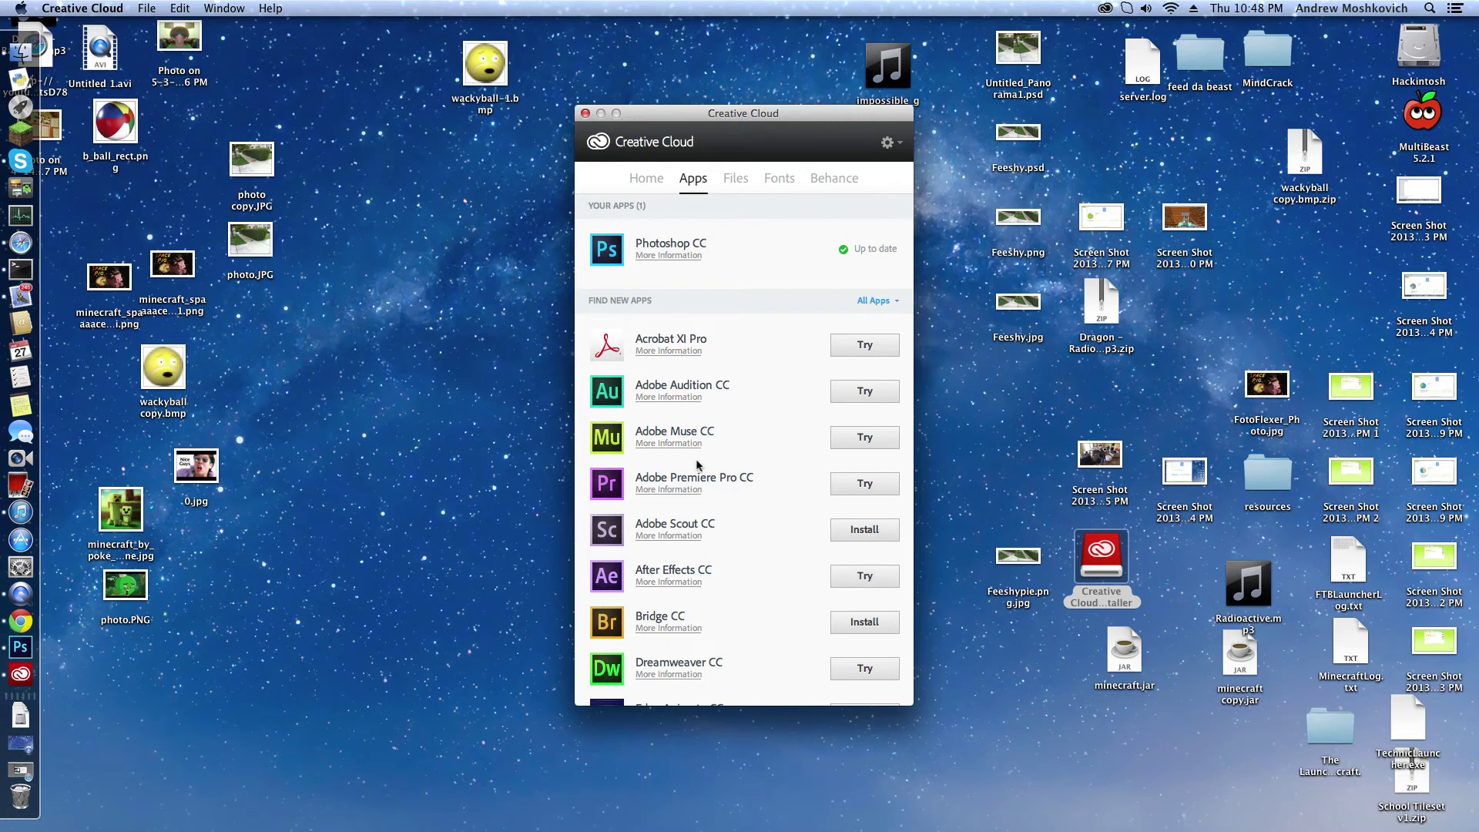
scroll(698, 464, down, 19)
scroll(678, 508, up, 7)
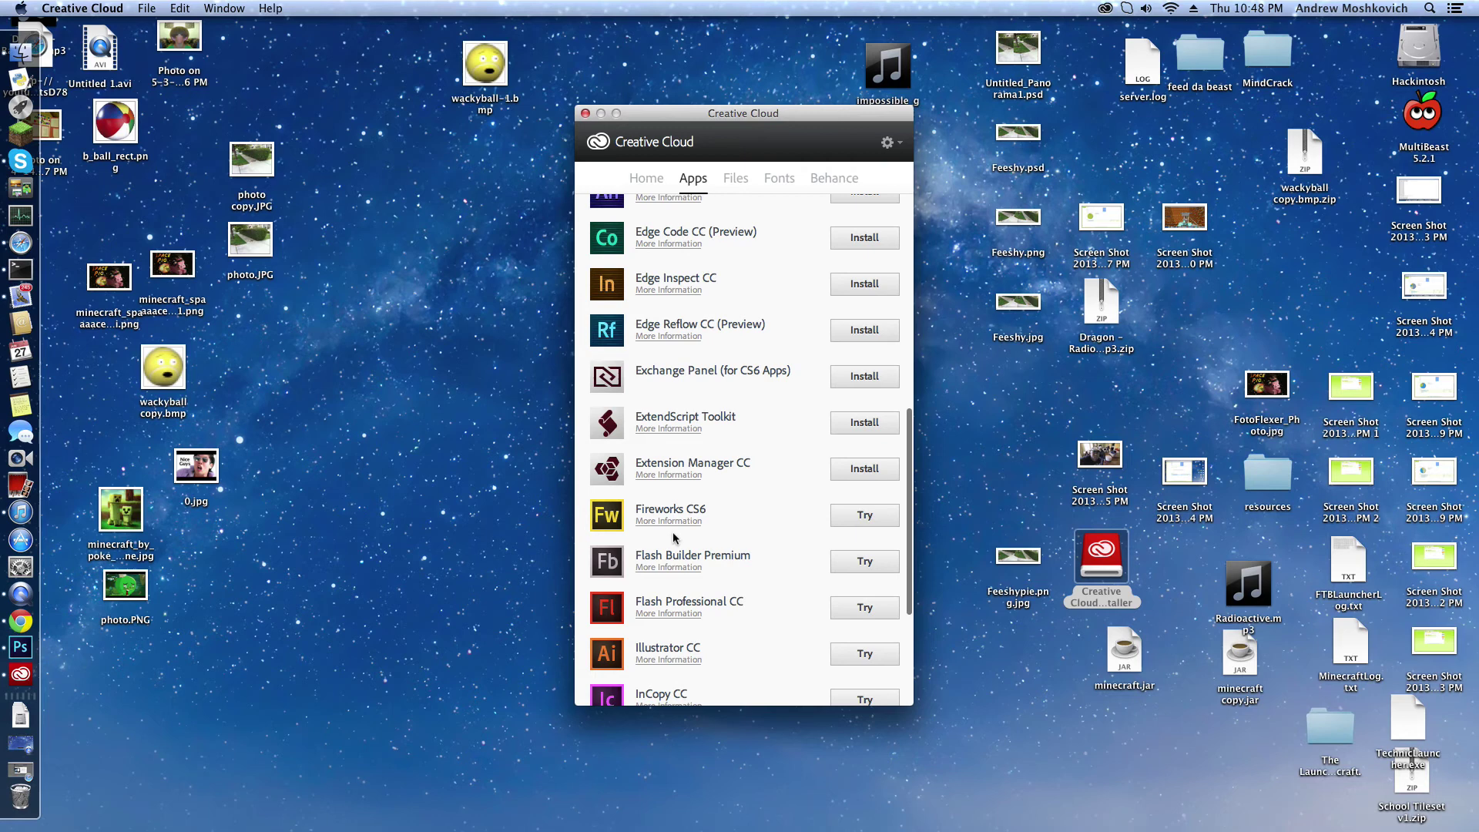
scroll(672, 531, down, 7)
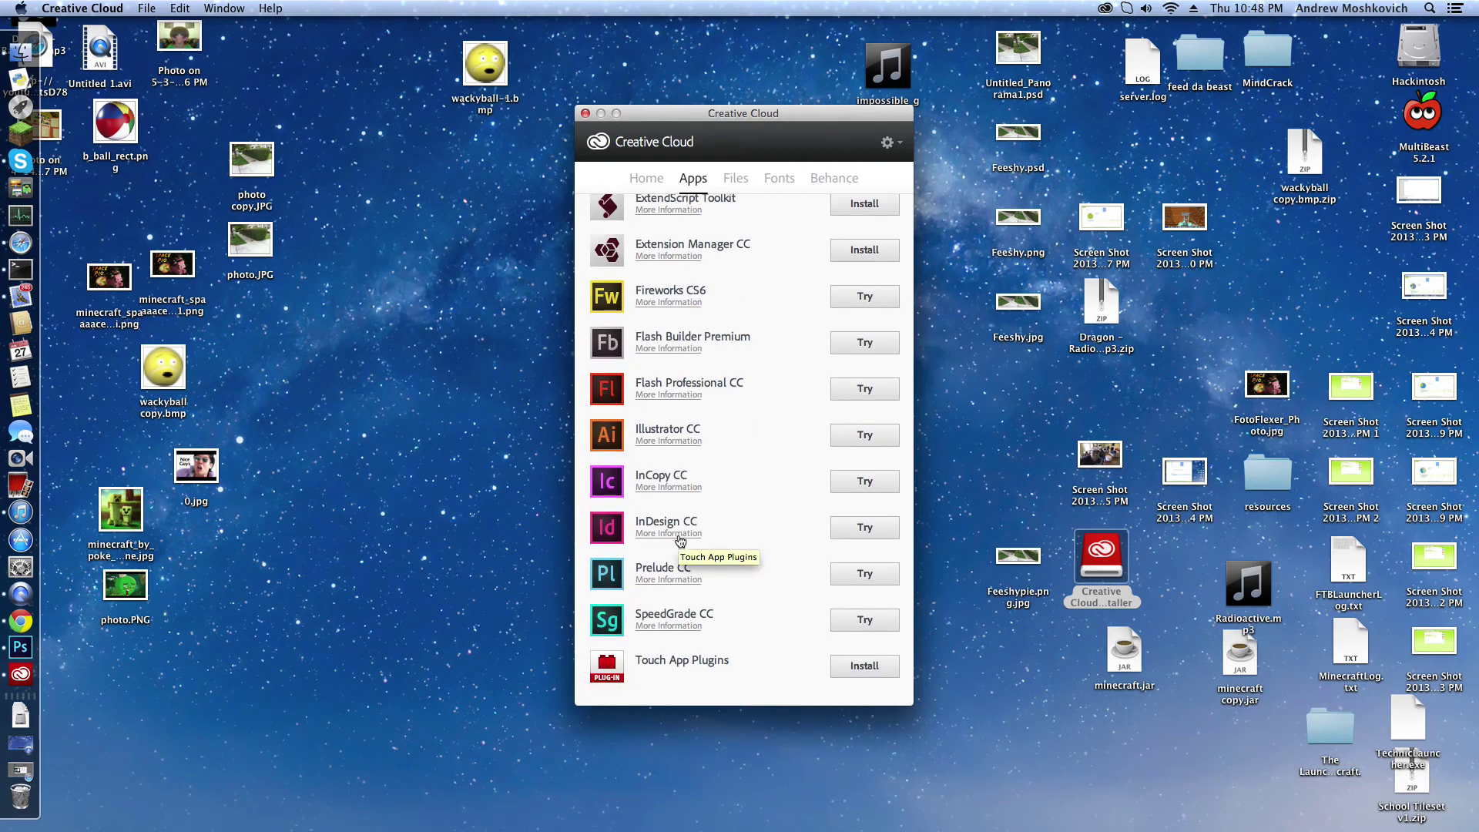
scroll(678, 522, up, 20)
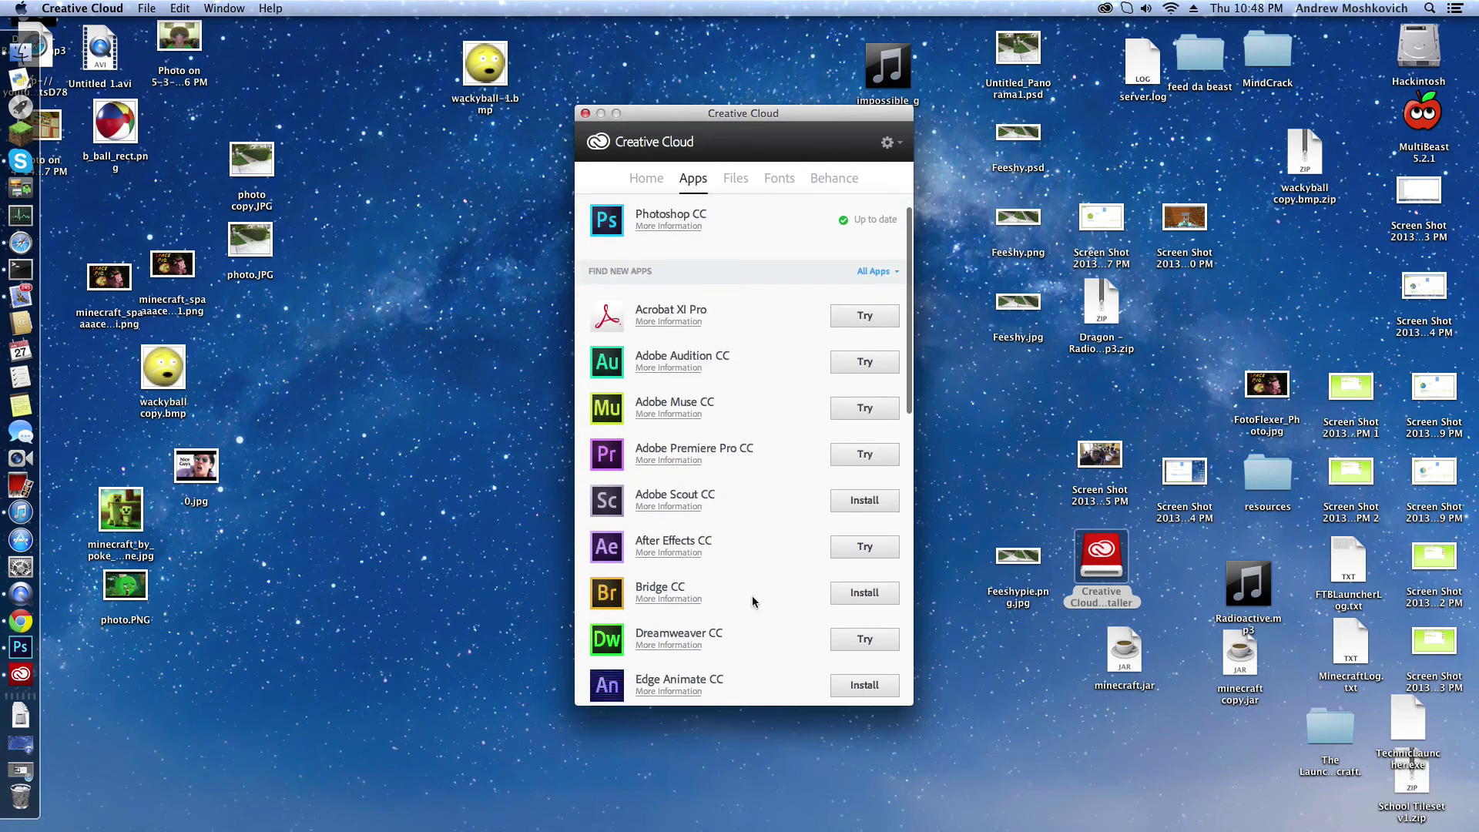
scroll(745, 597, down, 15)
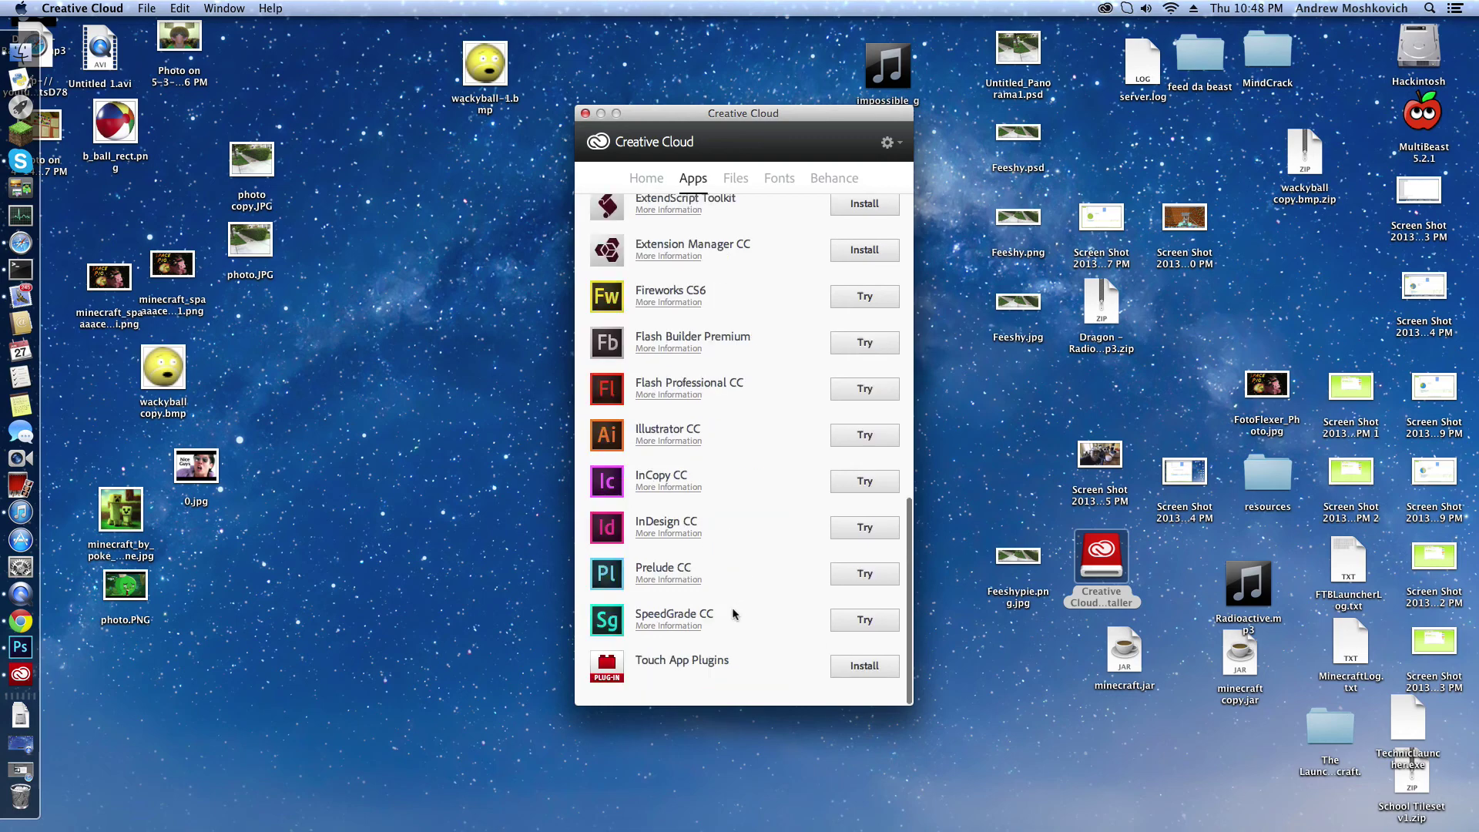
scroll(734, 614, up, 5)
scroll(678, 585, down, 5)
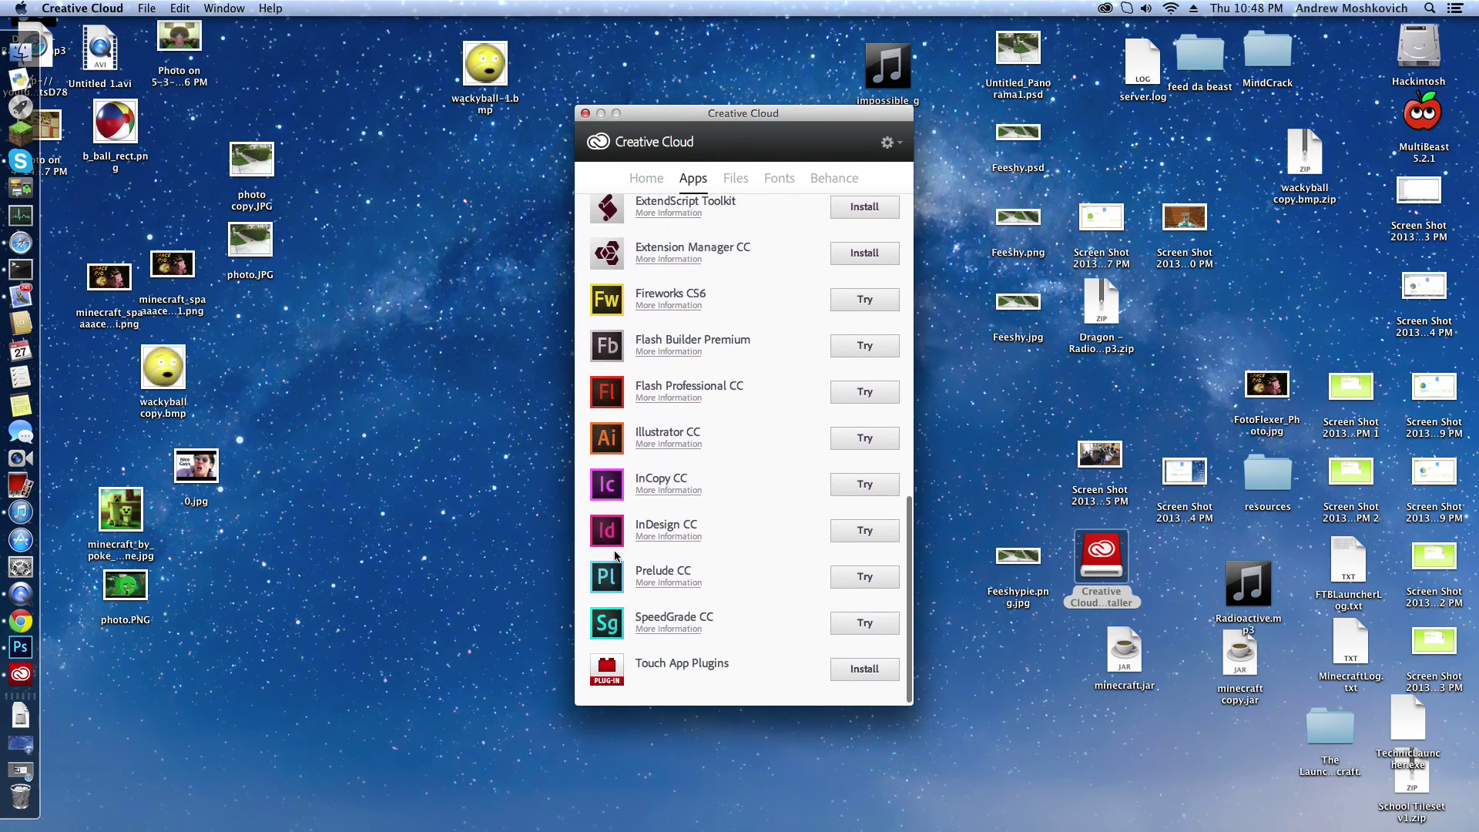
scroll(616, 556, up, 7)
scroll(616, 556, up, 5)
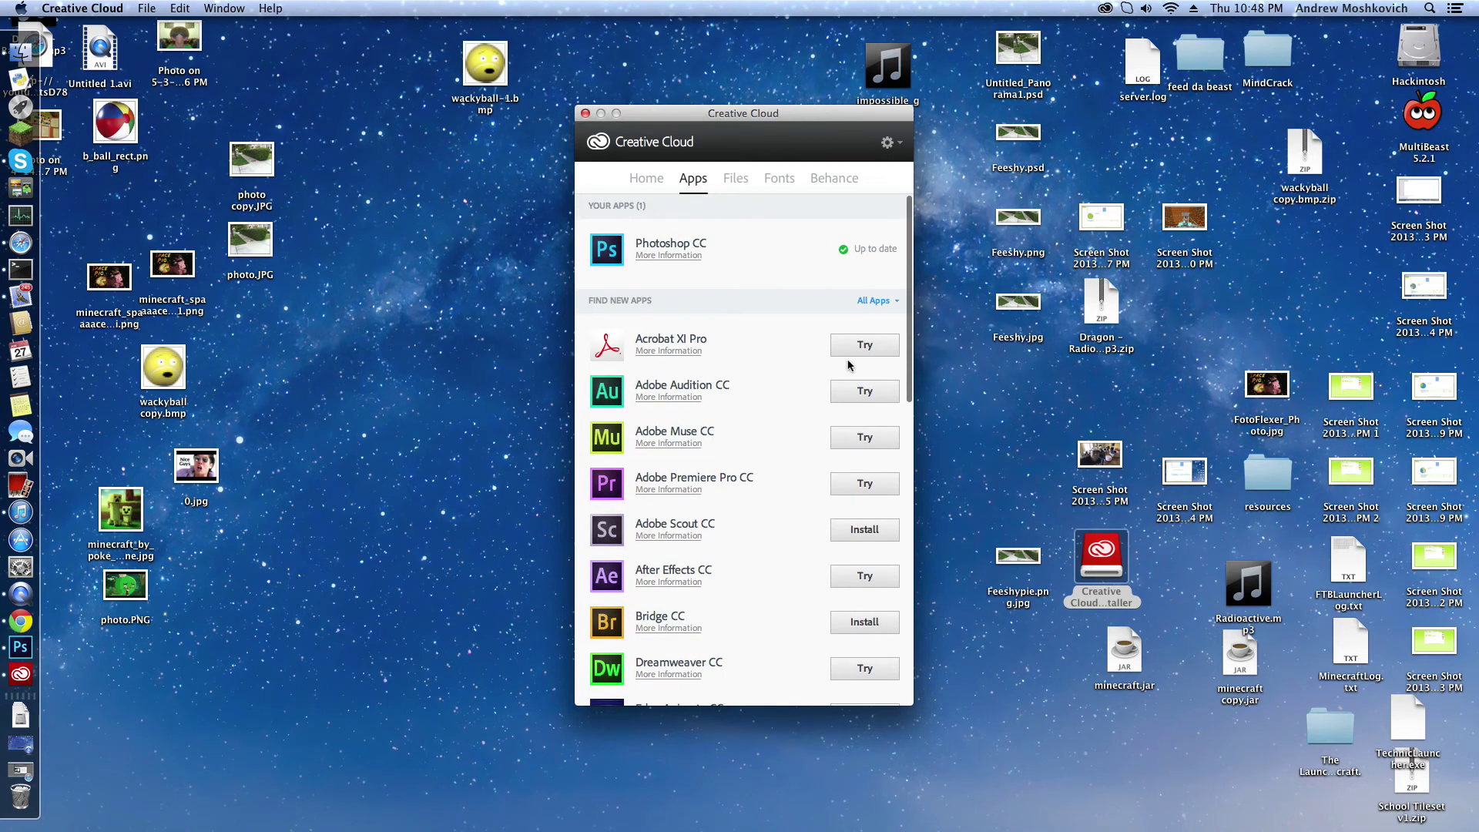
scroll(801, 415, down, 4)
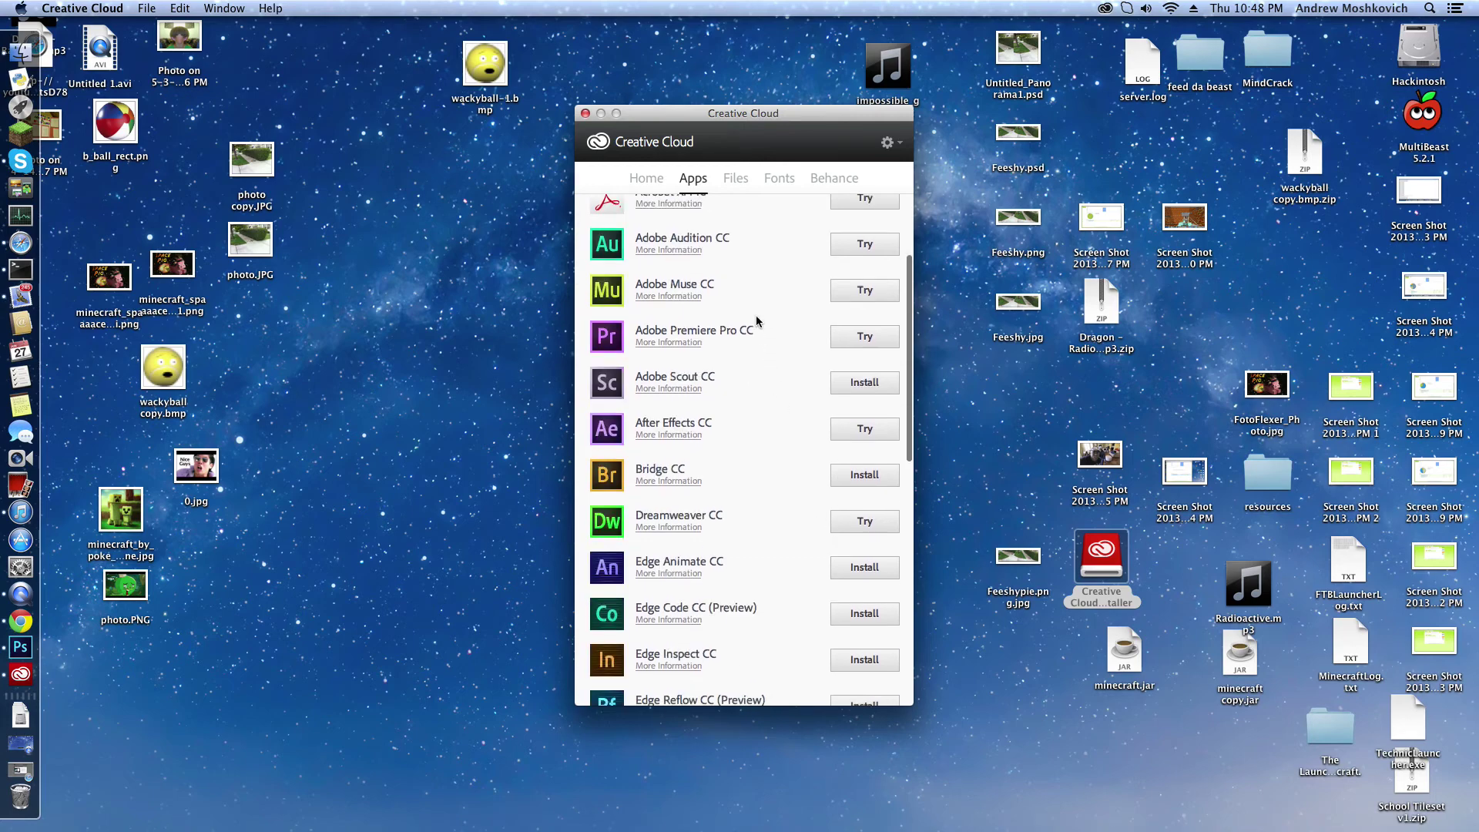
scroll(634, 427, up, 3)
scroll(634, 427, up, 2)
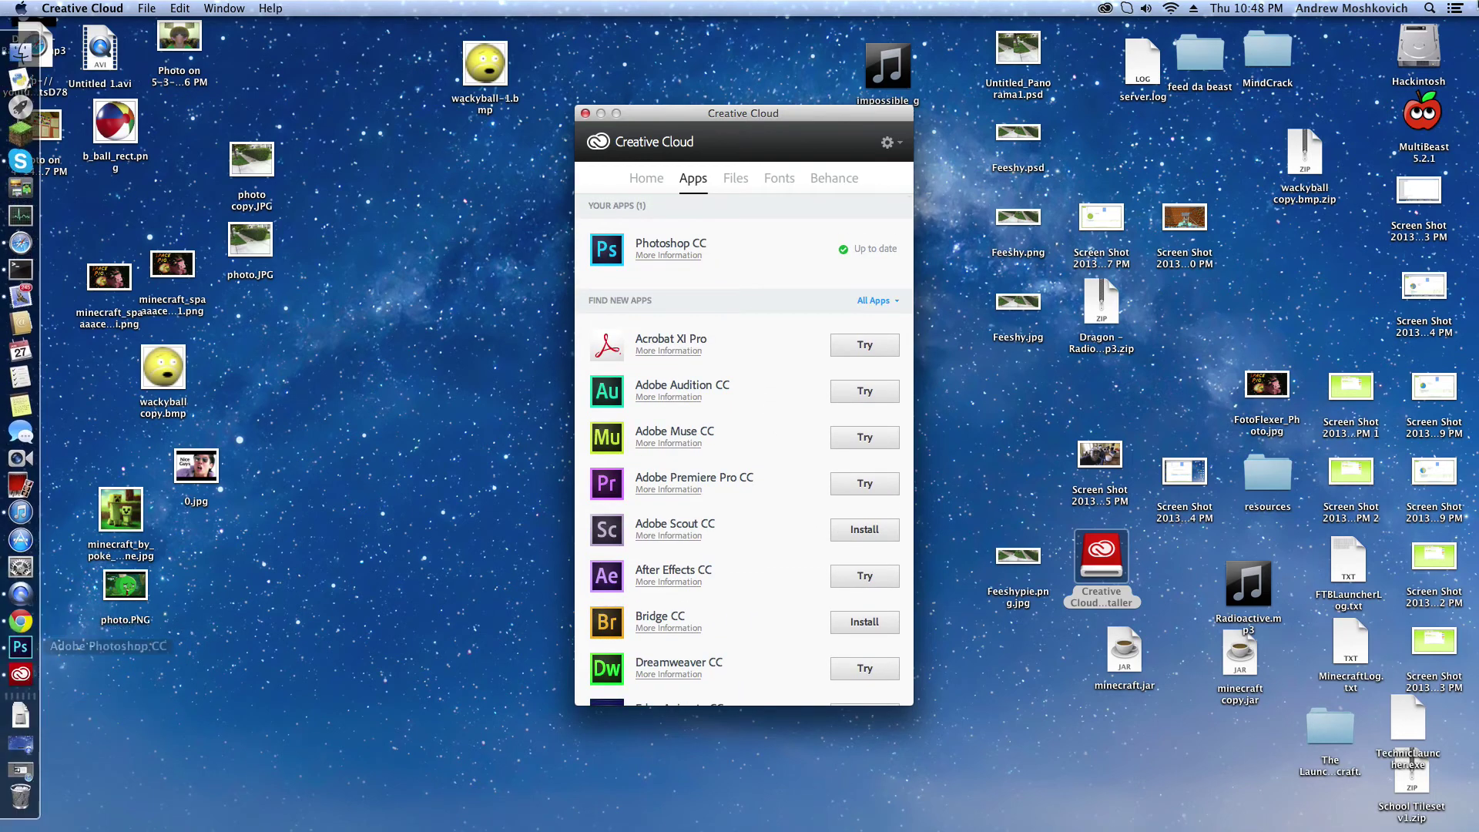
click(1431, 7)
text(uni)
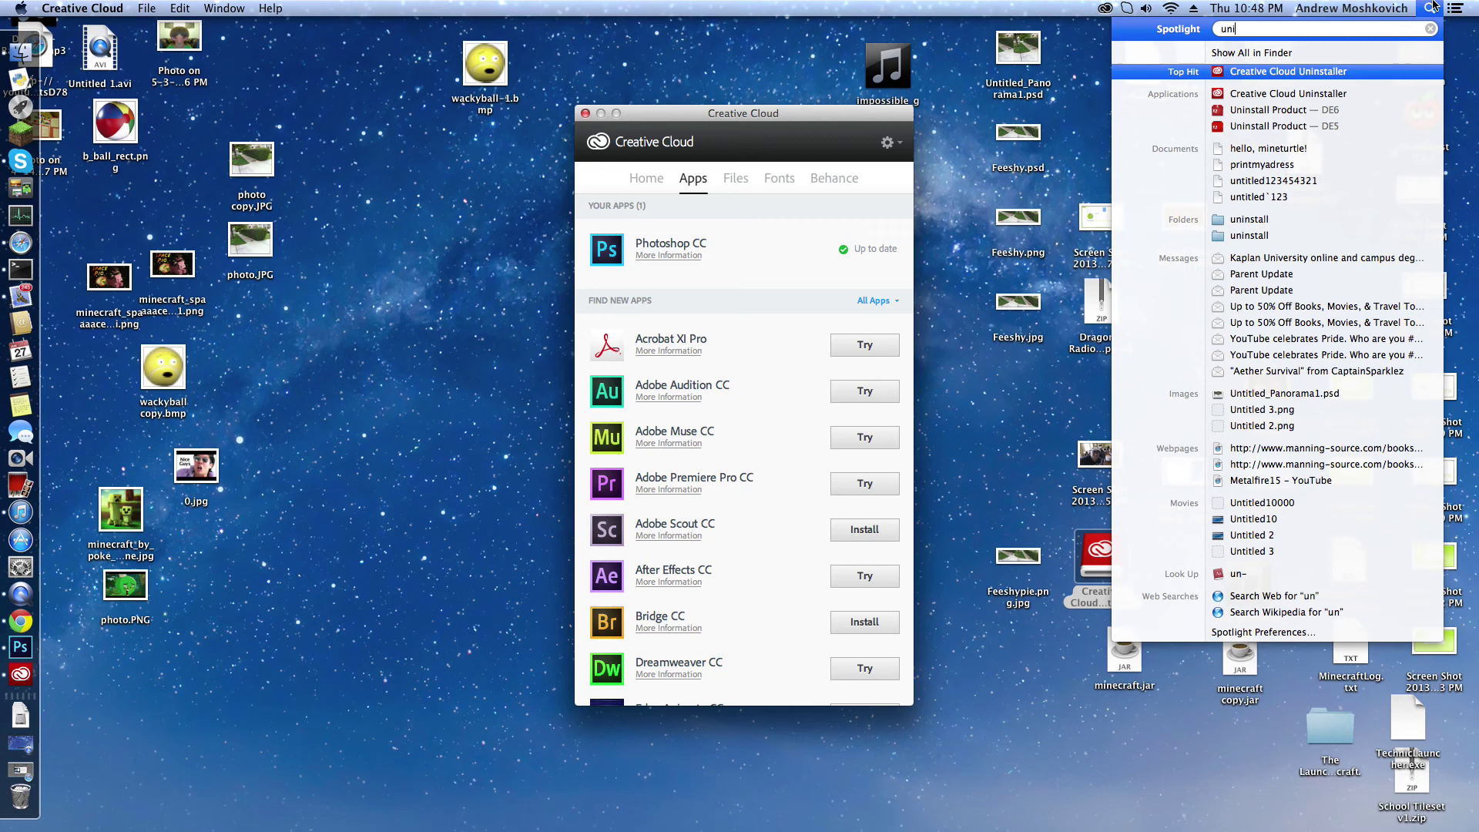
text(nstall)
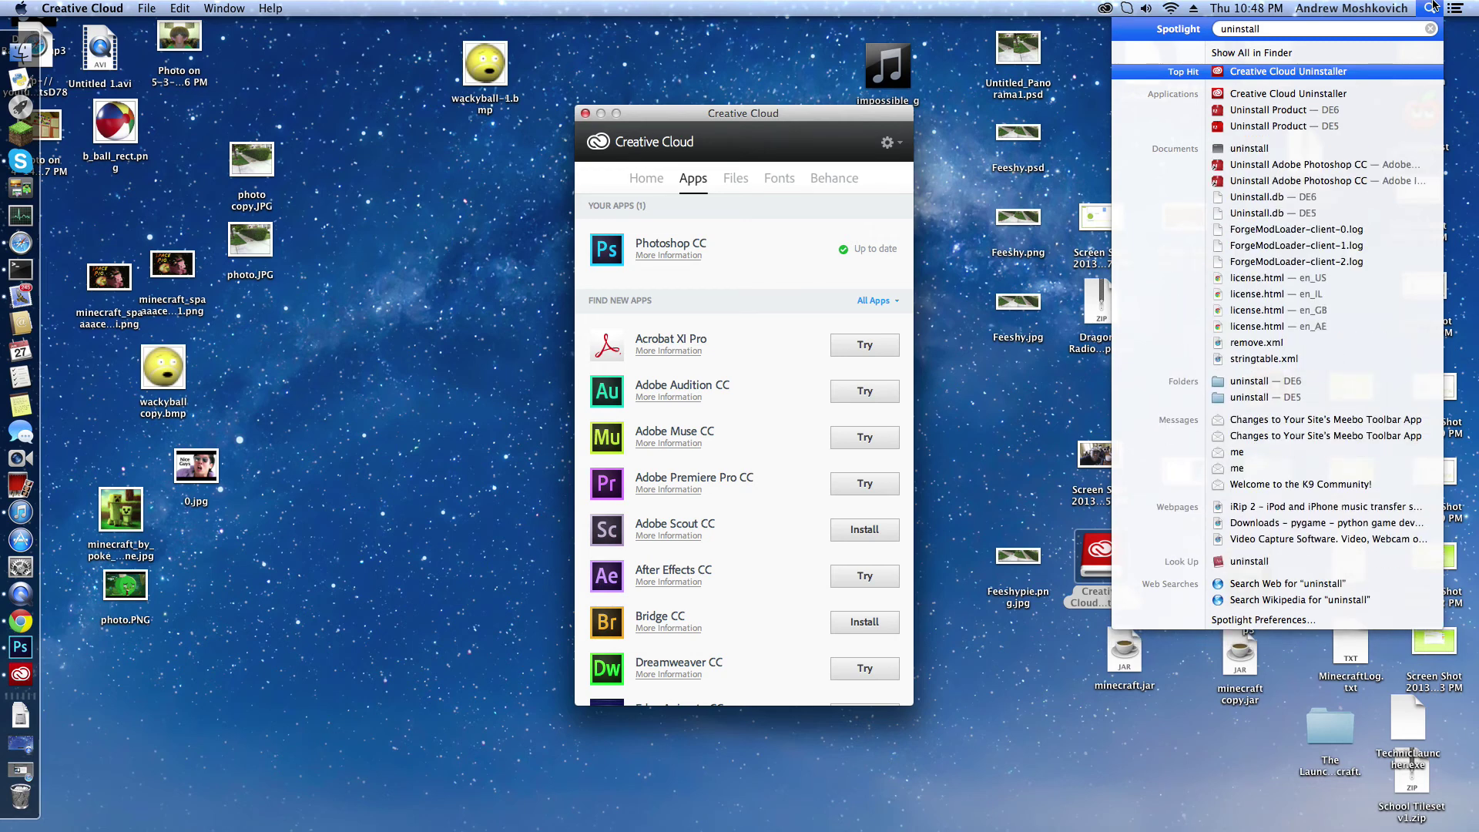
key(BackSpace)
key(BackSpace)
key(BackSpace)
key(BackSpace)
key(BackSpace)
key(BackSpace)
key(BackSpace)
key(BackSpace)
key(BackSpace)
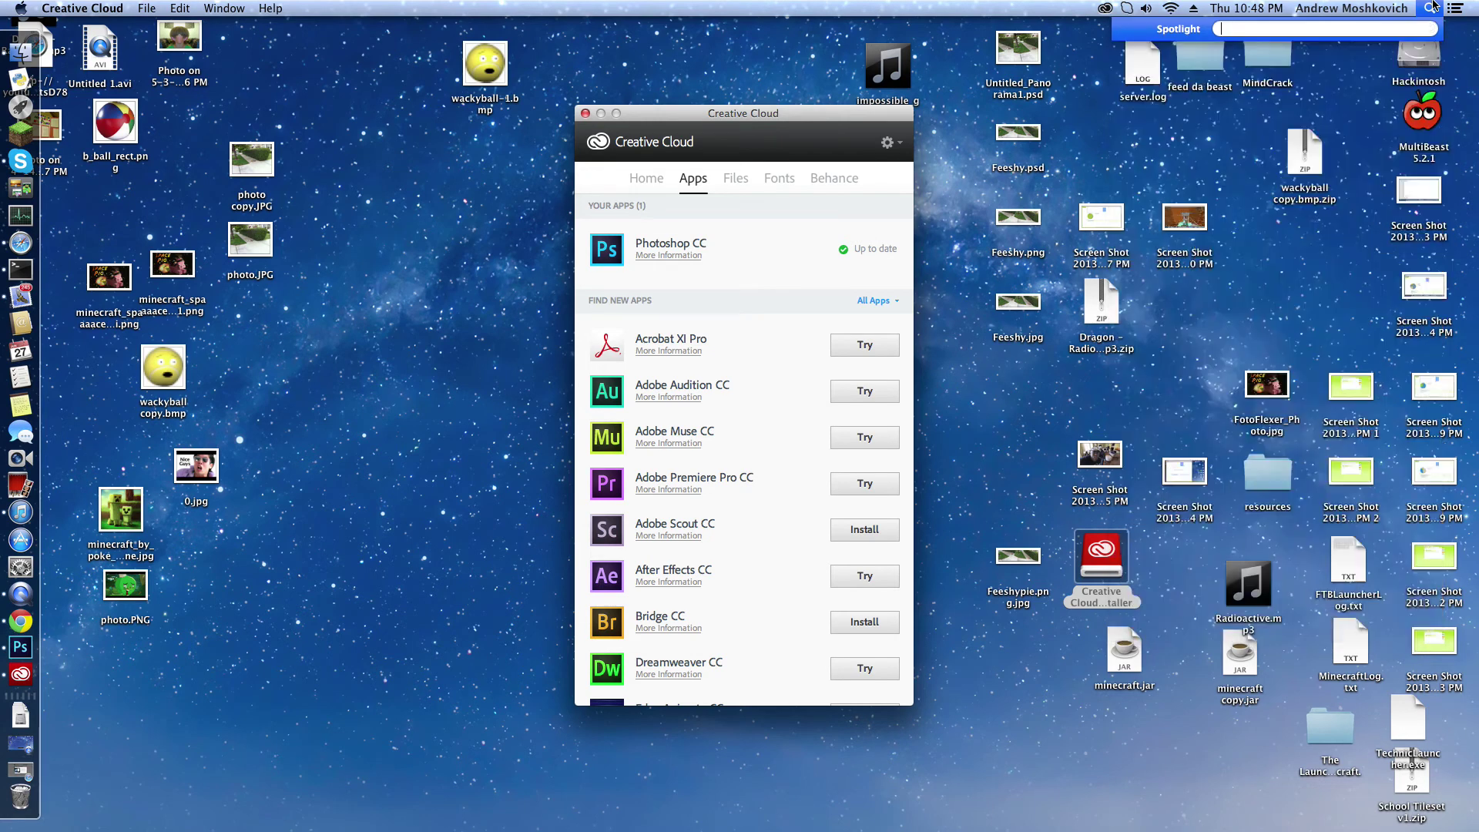
key(Escape)
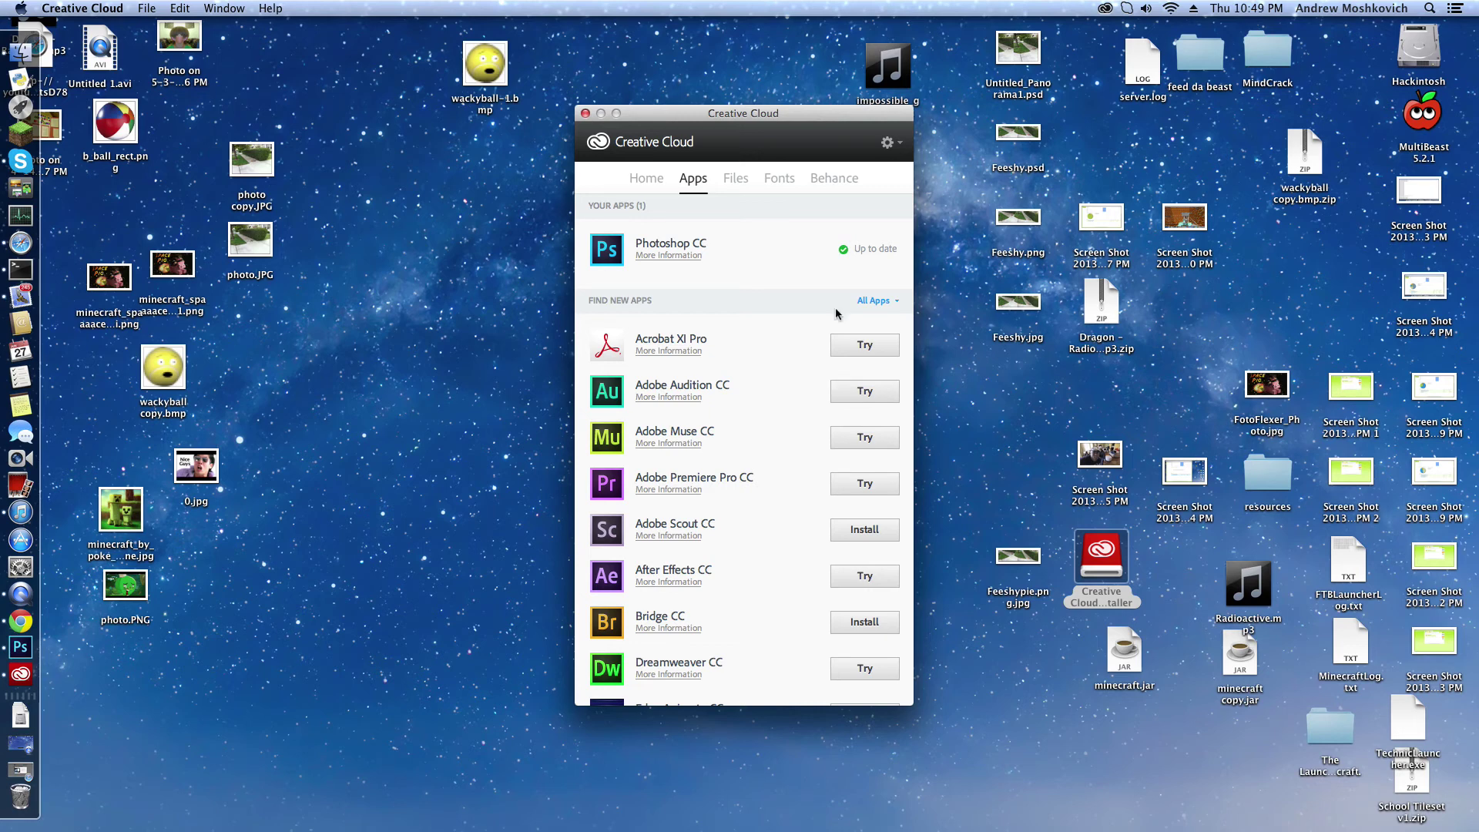
click(1433, 7)
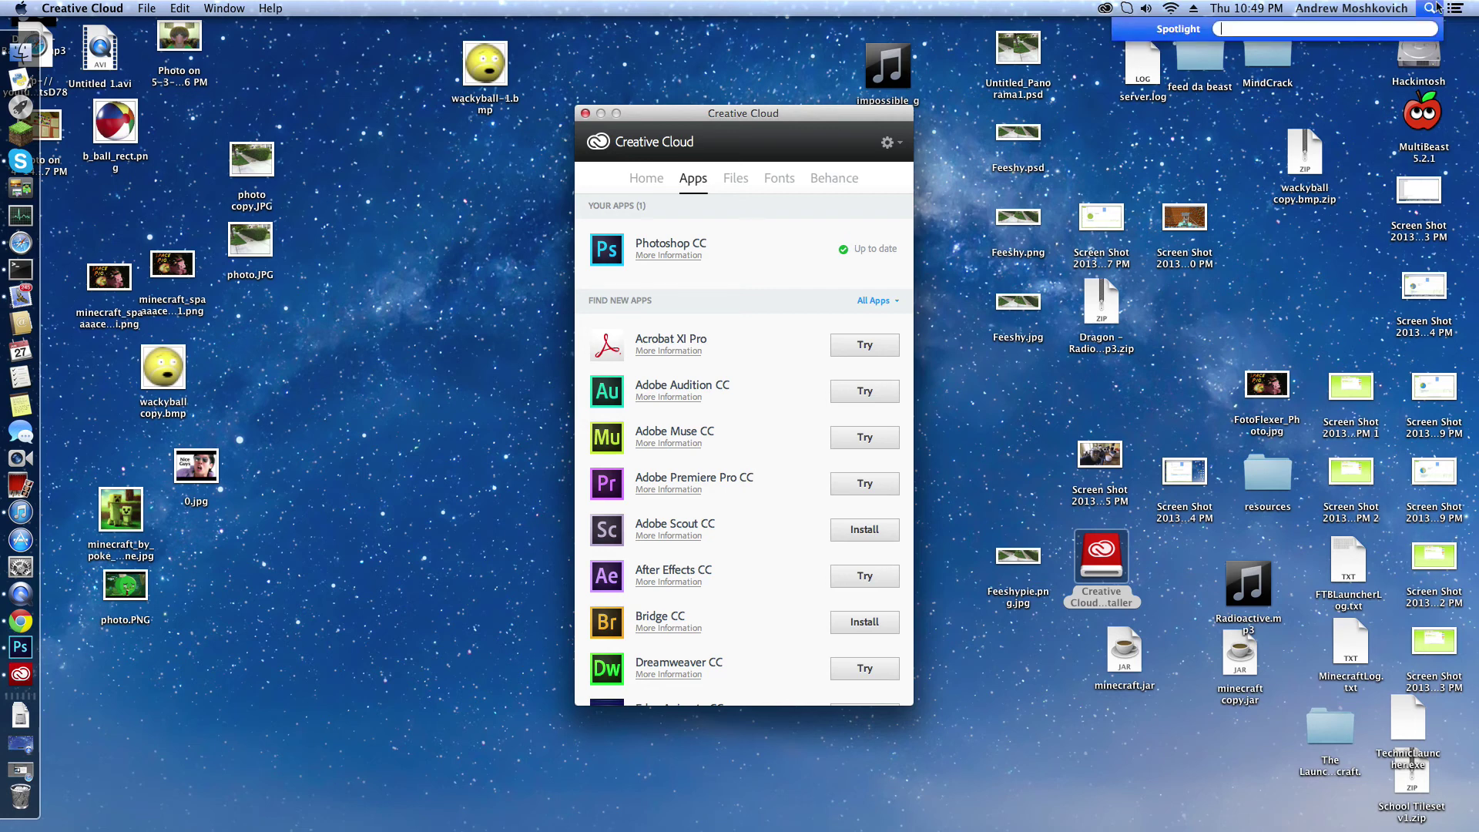
text(photo)
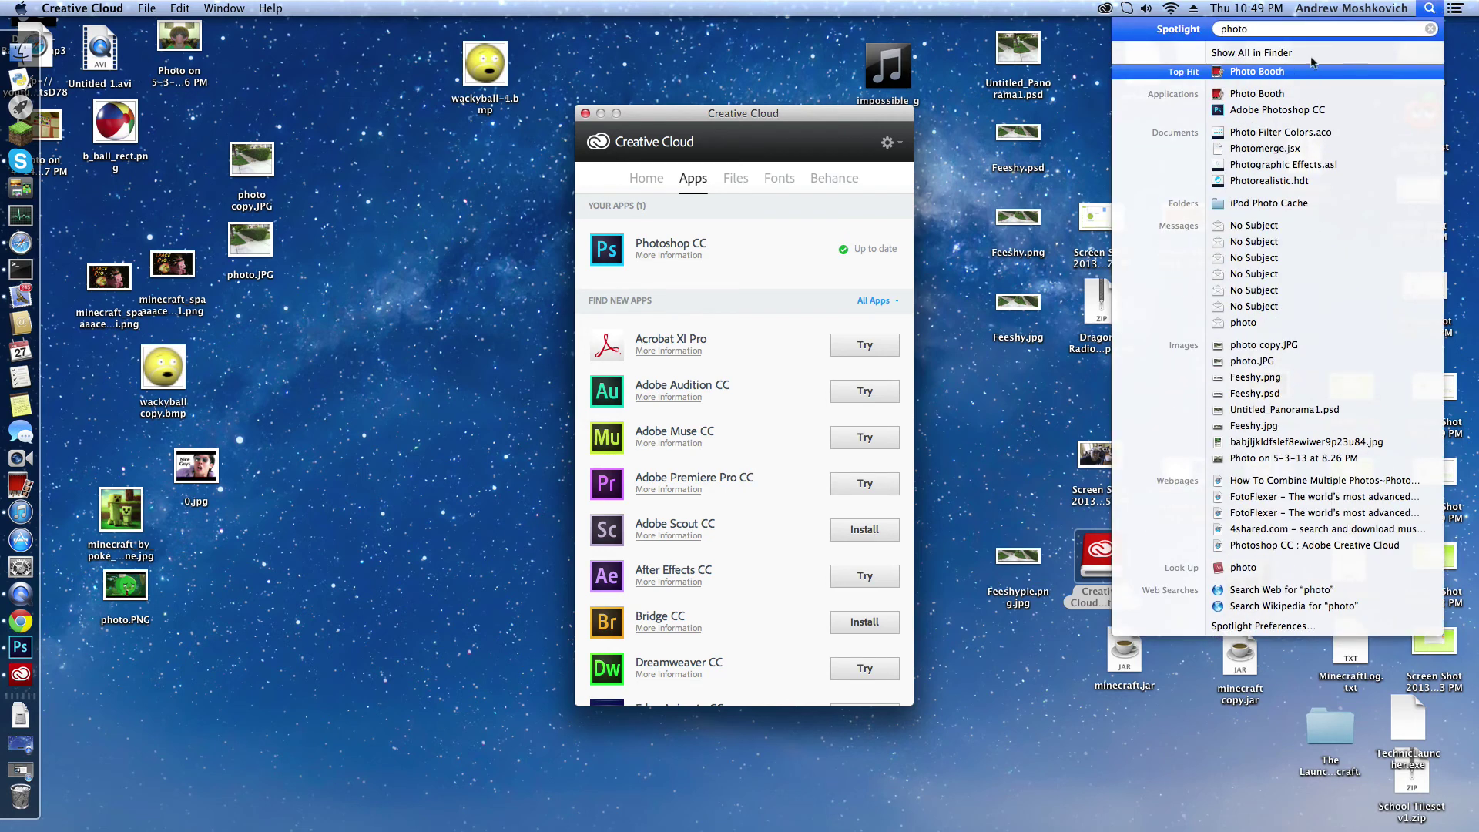
drag(1232, 112, 4, 589)
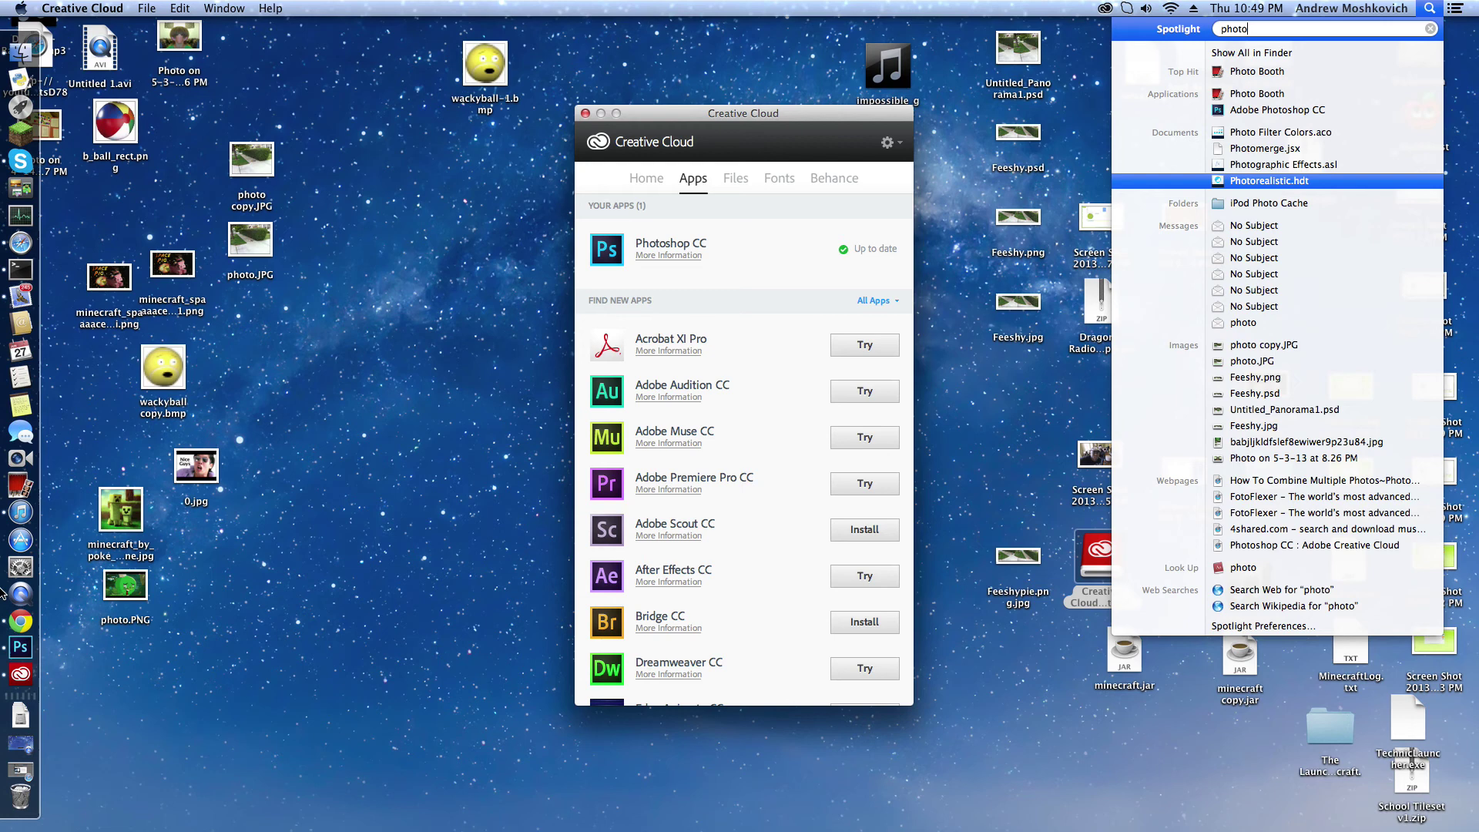
click(1429, 8)
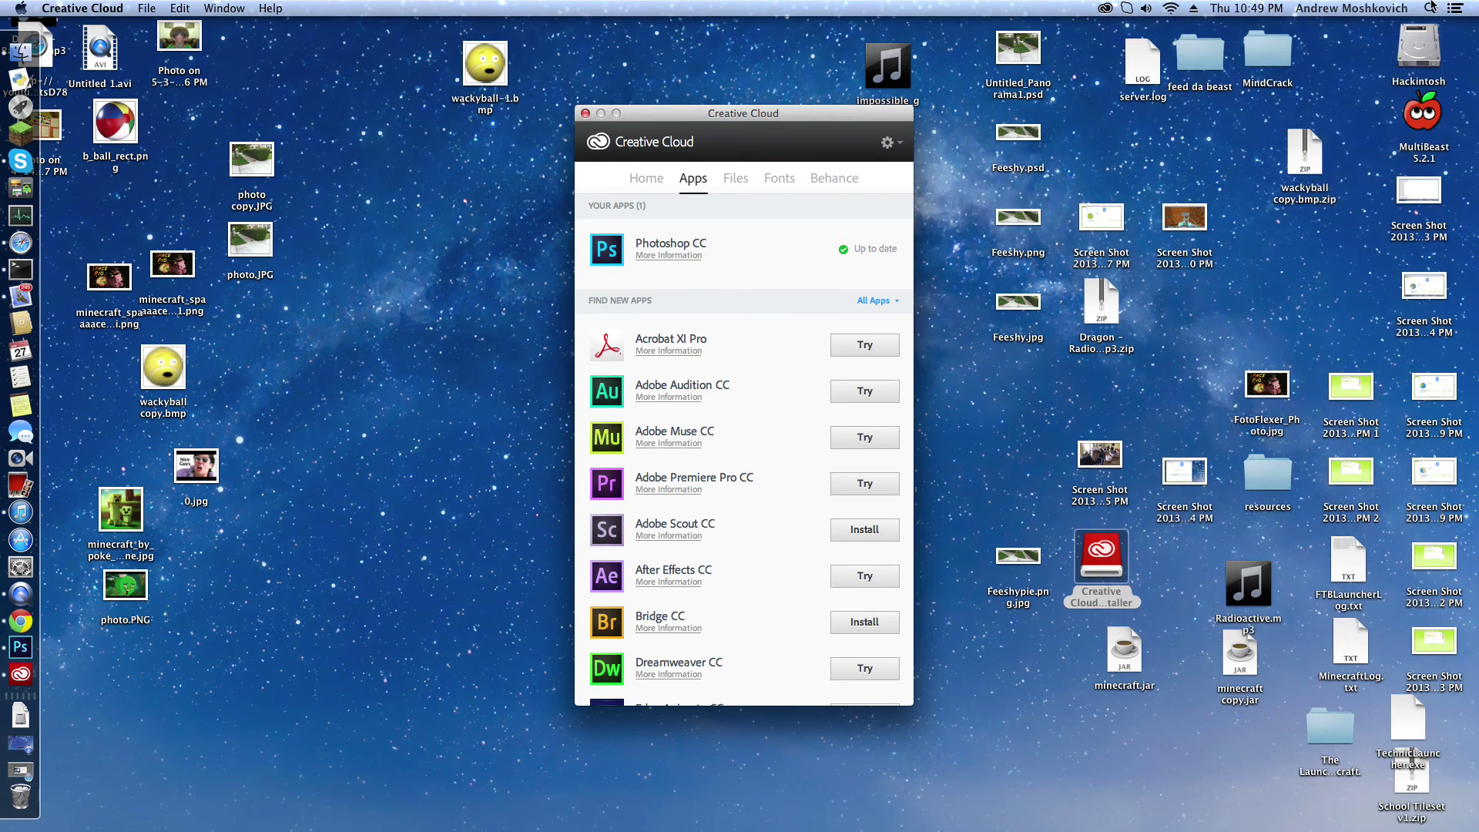